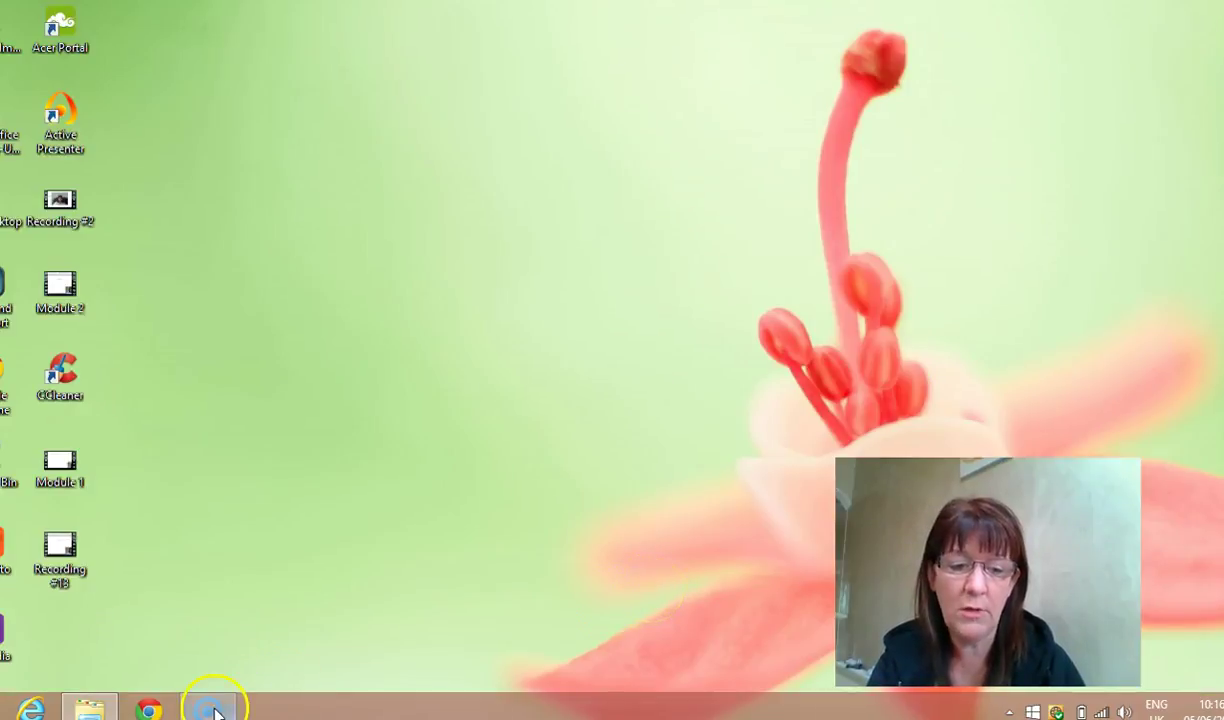
# Restore File Explorer, open Documents > Documents listing English, georgraphy, History and Math, and heighten the window.
pyautogui.click(90, 708)
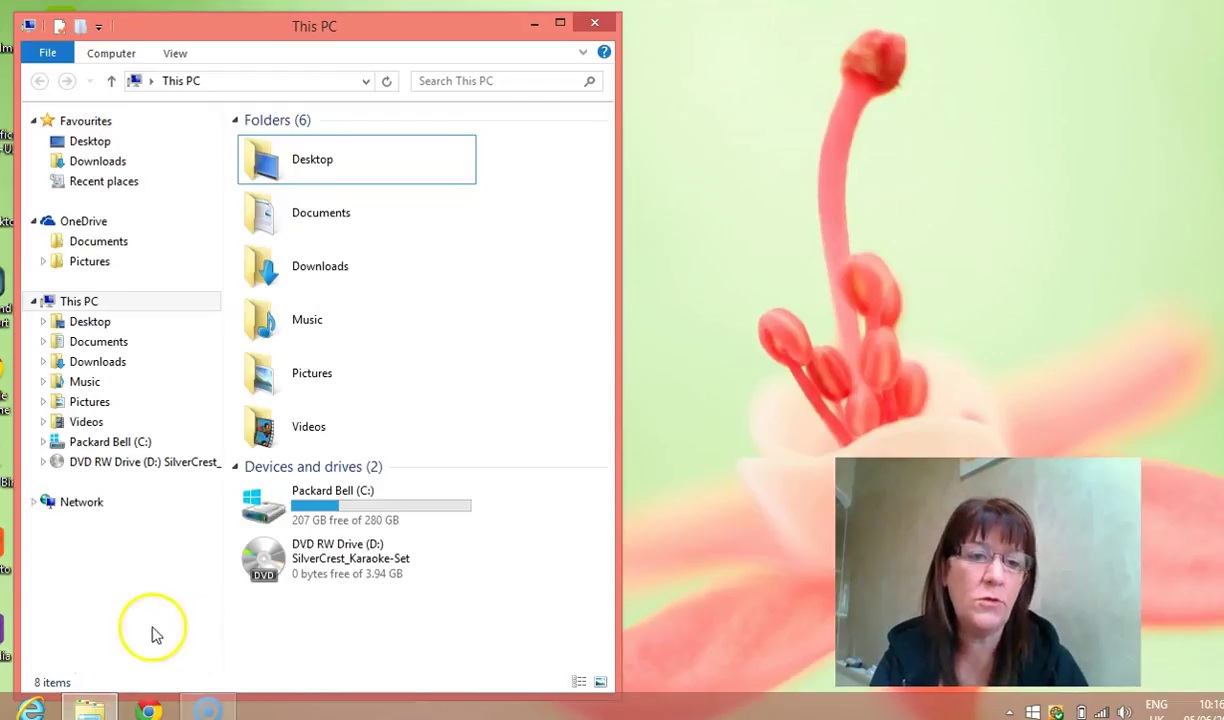
pyautogui.click(126, 349)
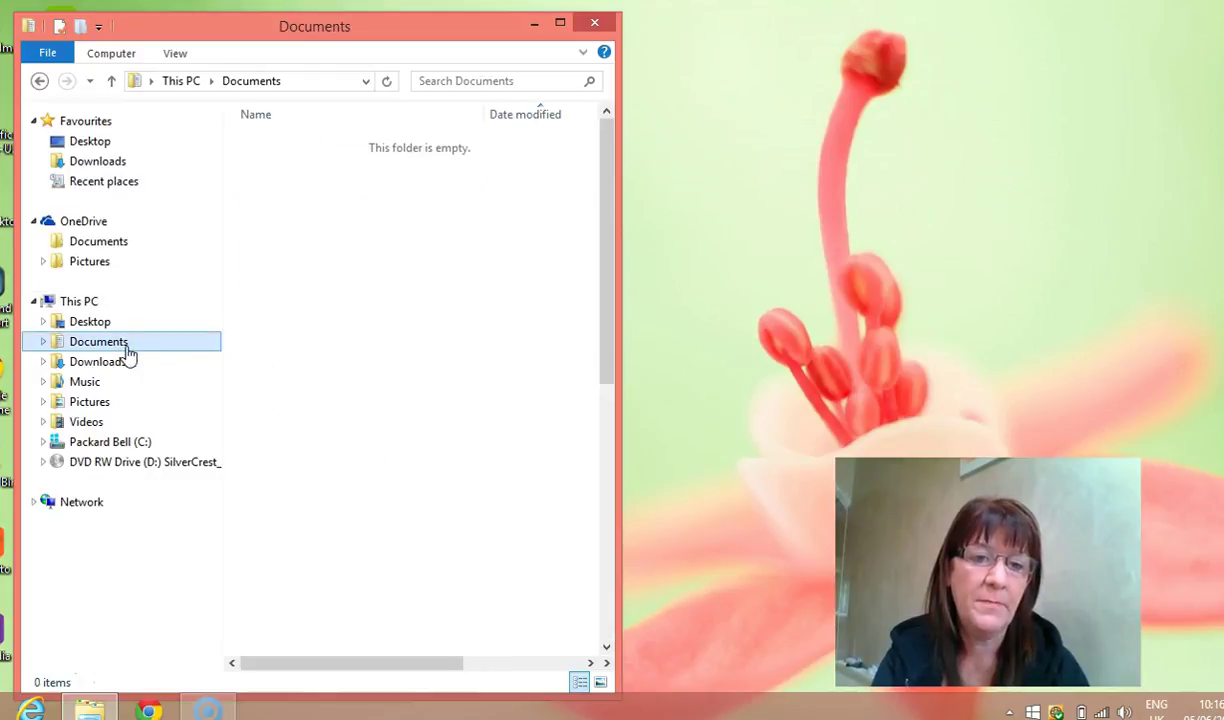
pyautogui.click(295, 344)
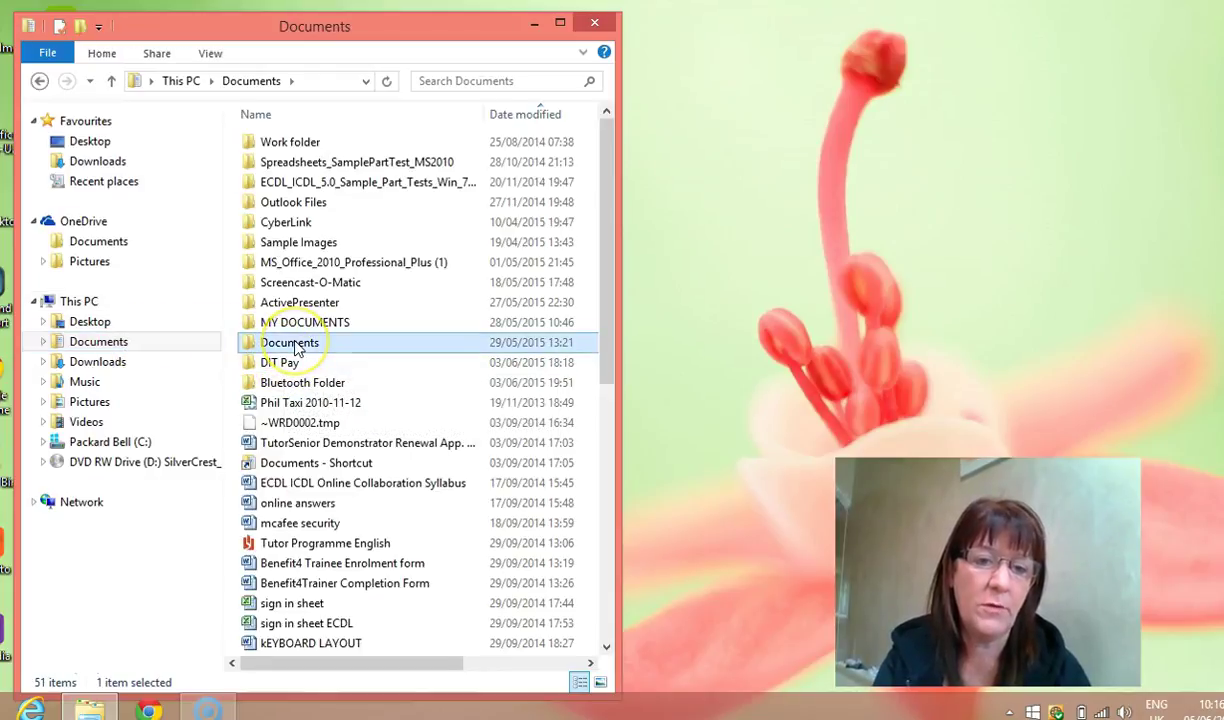
pyautogui.doubleClick(295, 344)
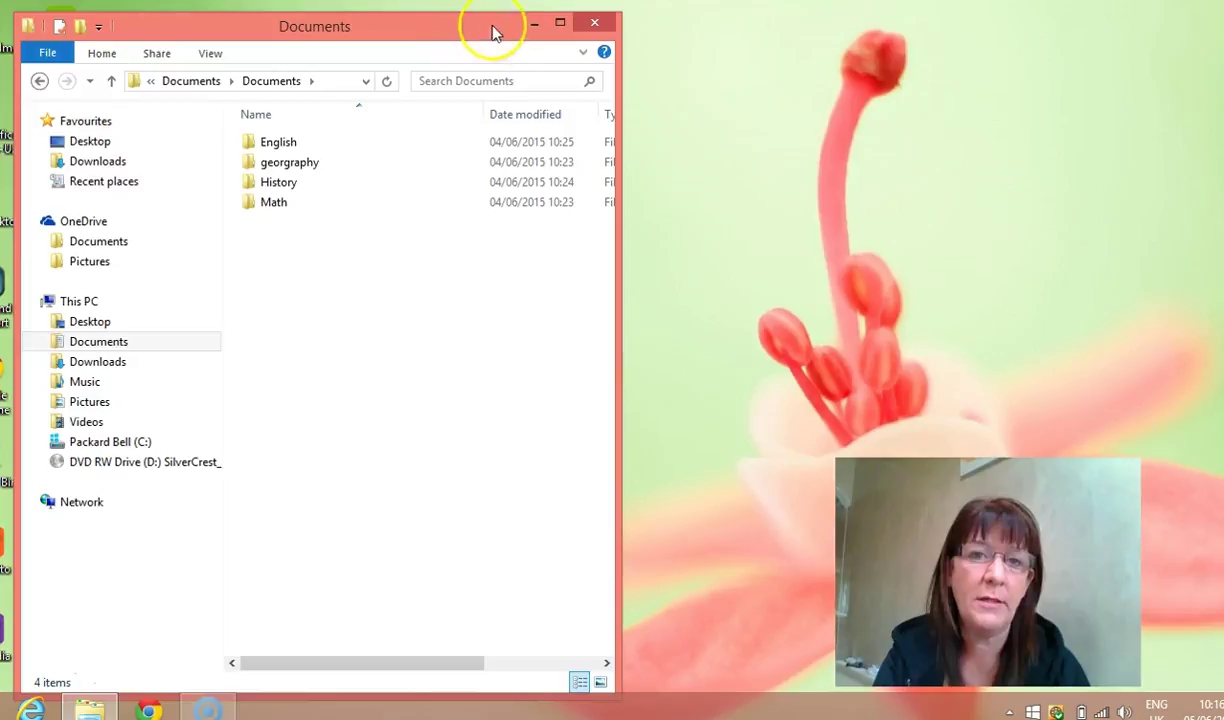
pyautogui.click(560, 22)
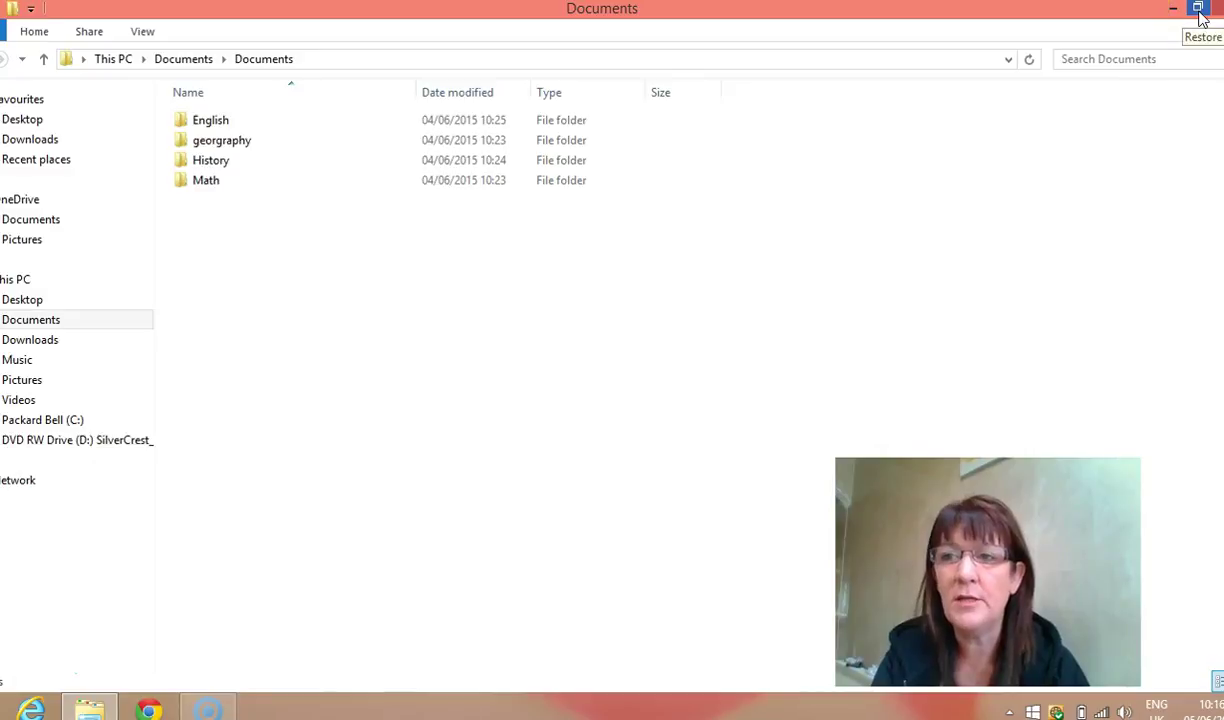
pyautogui.click(1199, 12)
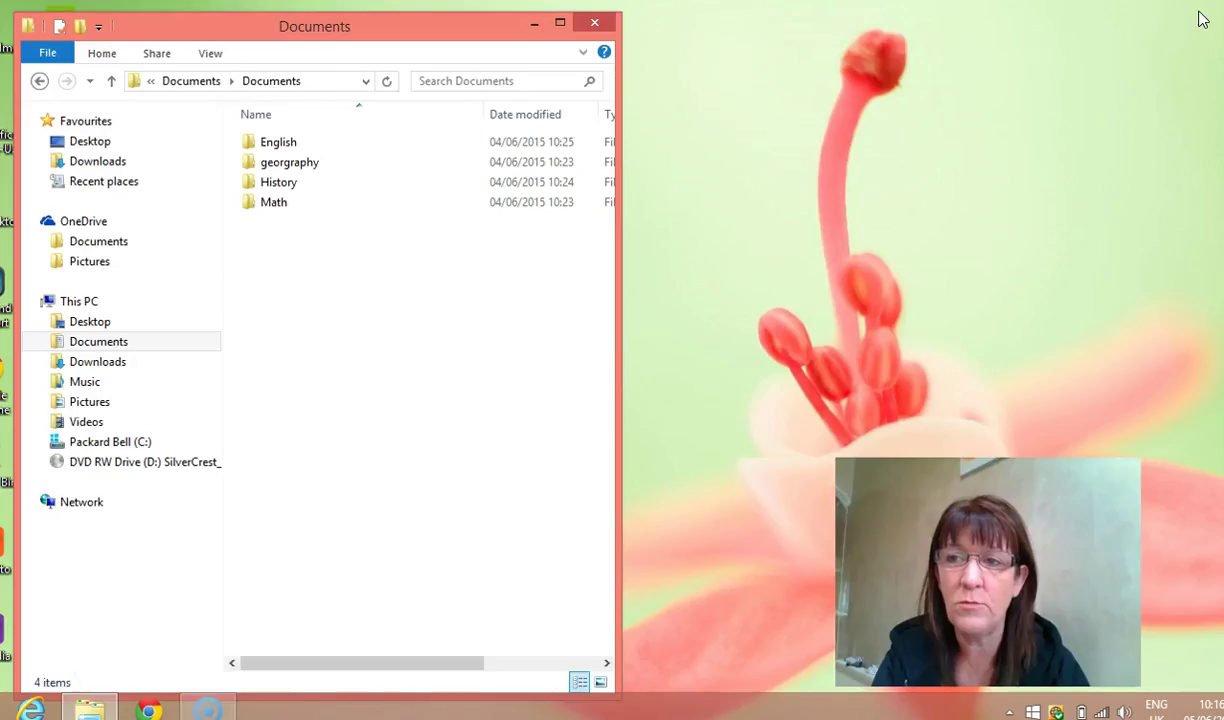
pyautogui.moveTo(439, 14); pyautogui.dragTo(438, 2)
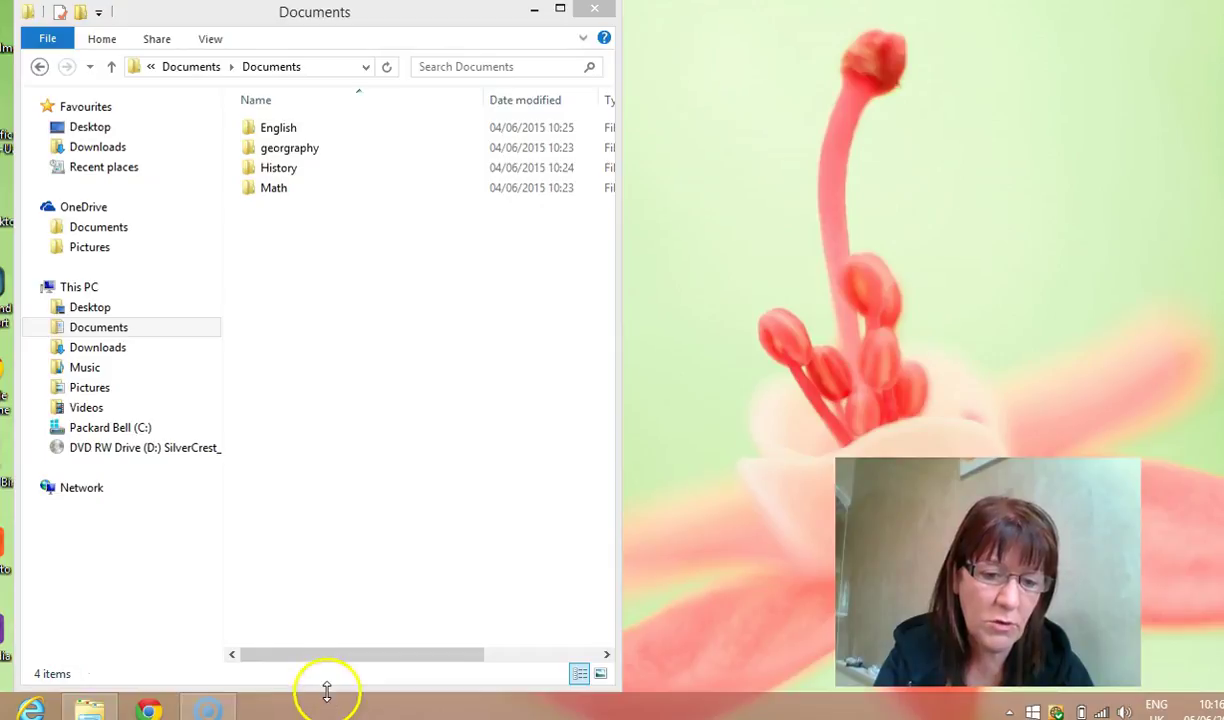
# Position and narrow the Removable Disk (E:) window so it sits right of the Documents window.
pyautogui.click(372, 580)
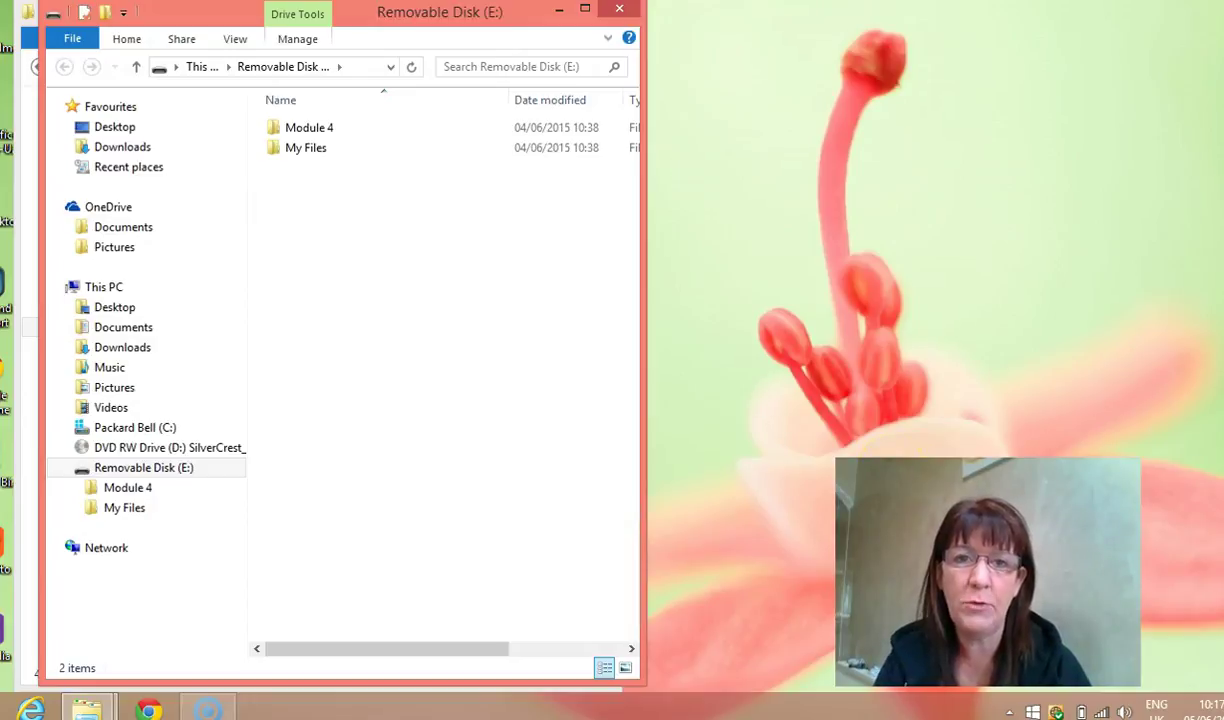
pyautogui.moveTo(362, 22); pyautogui.dragTo(927, 33)
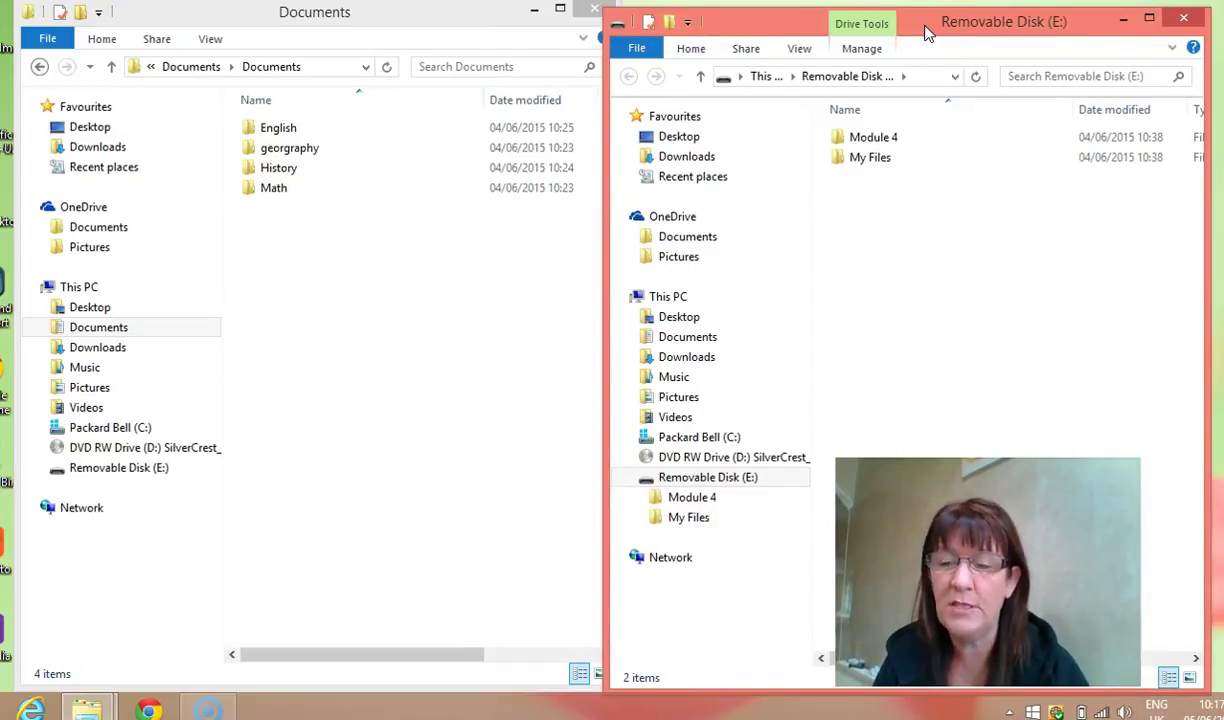
pyautogui.moveTo(925, 33); pyautogui.dragTo(631, 44)
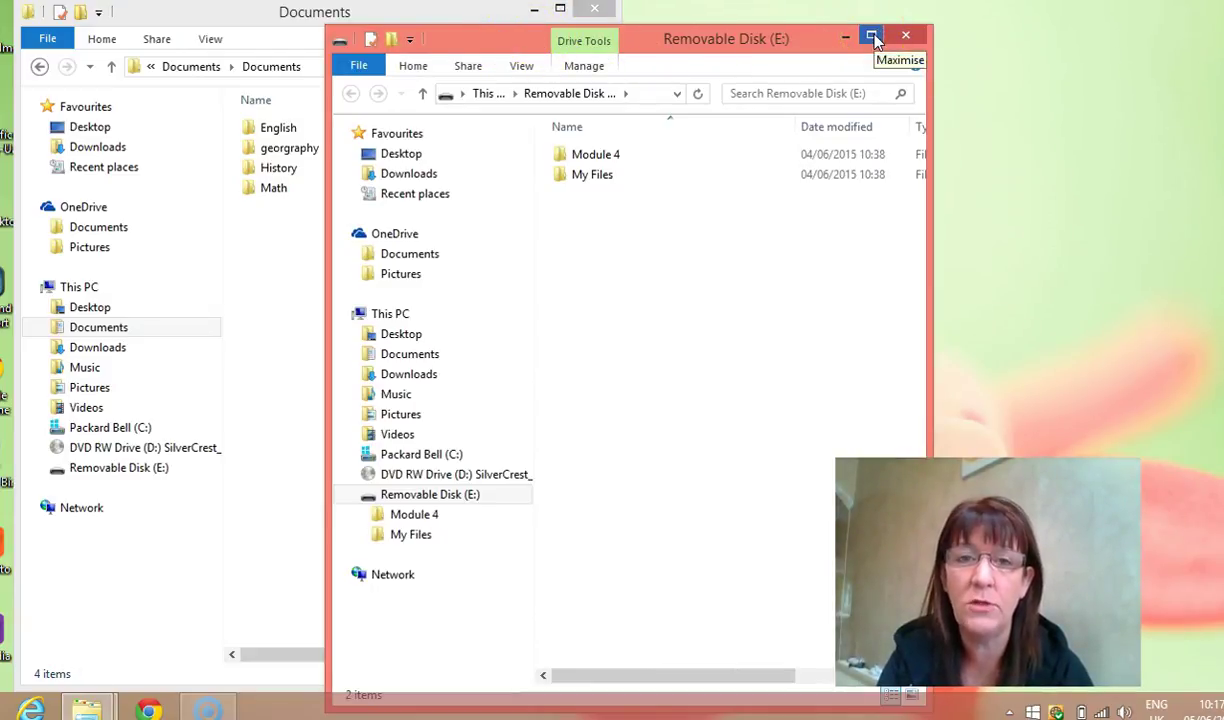
pyautogui.moveTo(469, 47); pyautogui.dragTo(783, 17)
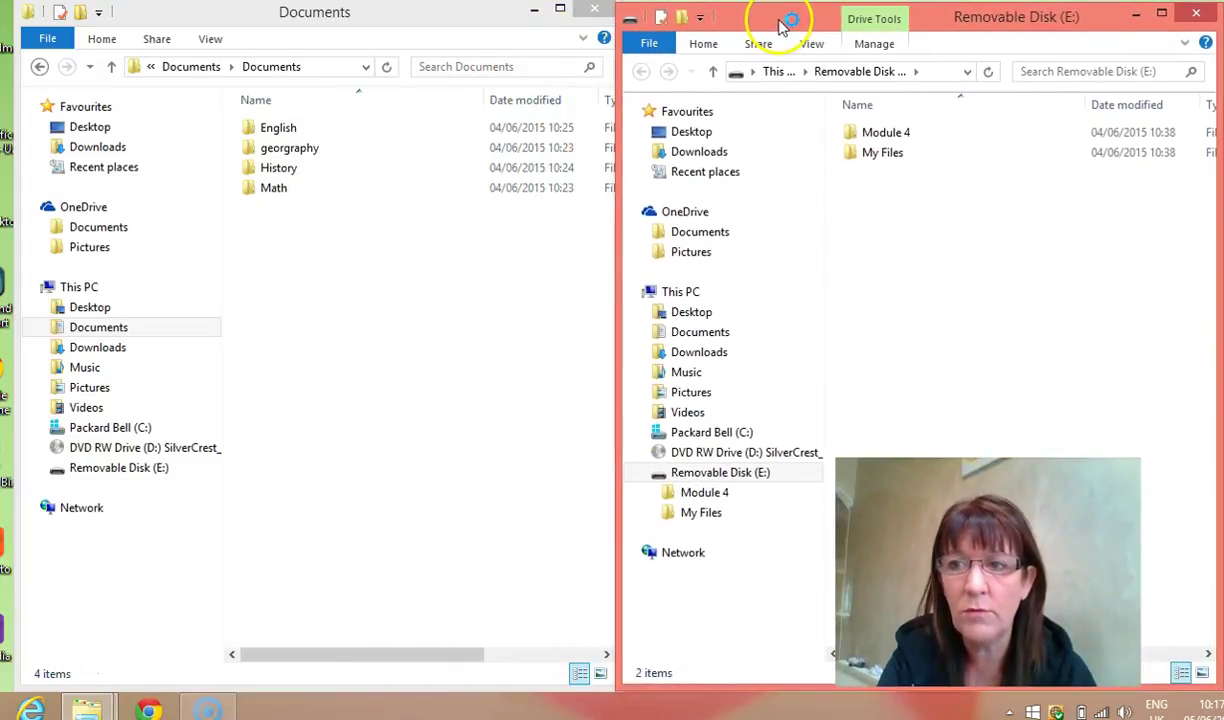
pyautogui.moveTo(545, 168); pyautogui.dragTo(610, 263)
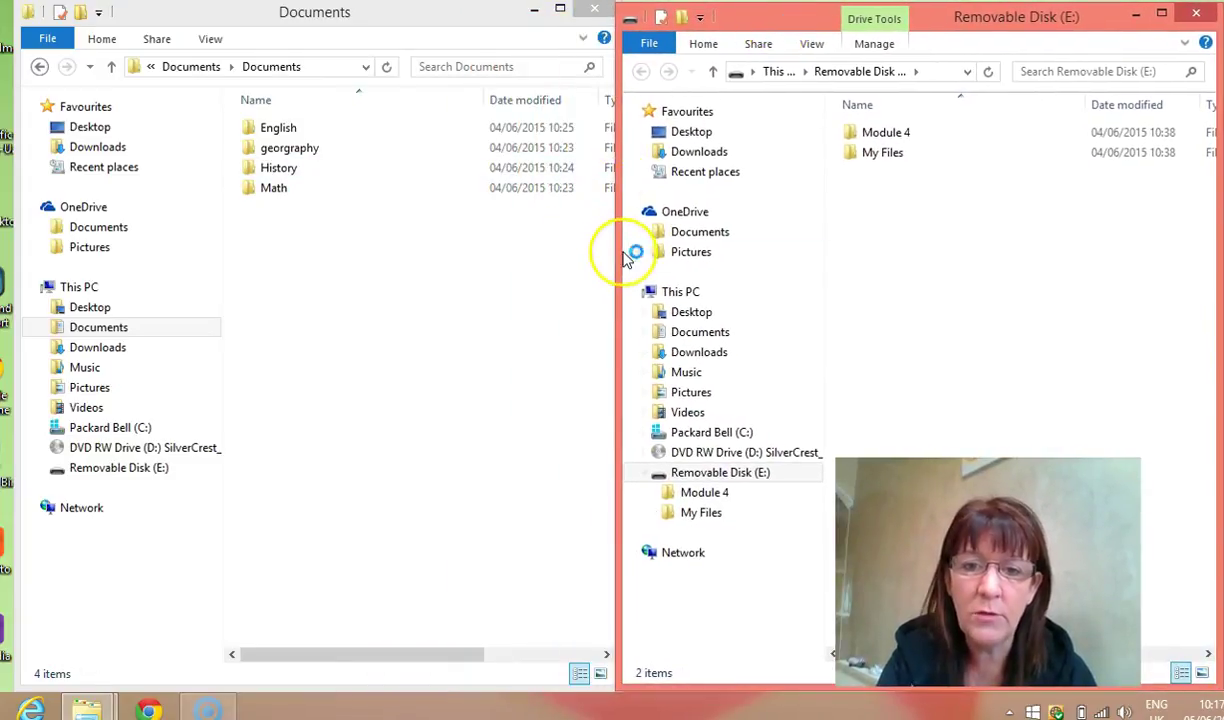
pyautogui.moveTo(618, 250)
pyautogui.mouseDown()
pyautogui.moveTo(658, 251)
pyautogui.moveTo(628, 251)
pyautogui.mouseUp()
pyautogui.moveTo(800, 28)
pyautogui.mouseDown()
pyautogui.moveTo(781, 22)
pyautogui.moveTo(791, 23)
pyautogui.mouseUp()
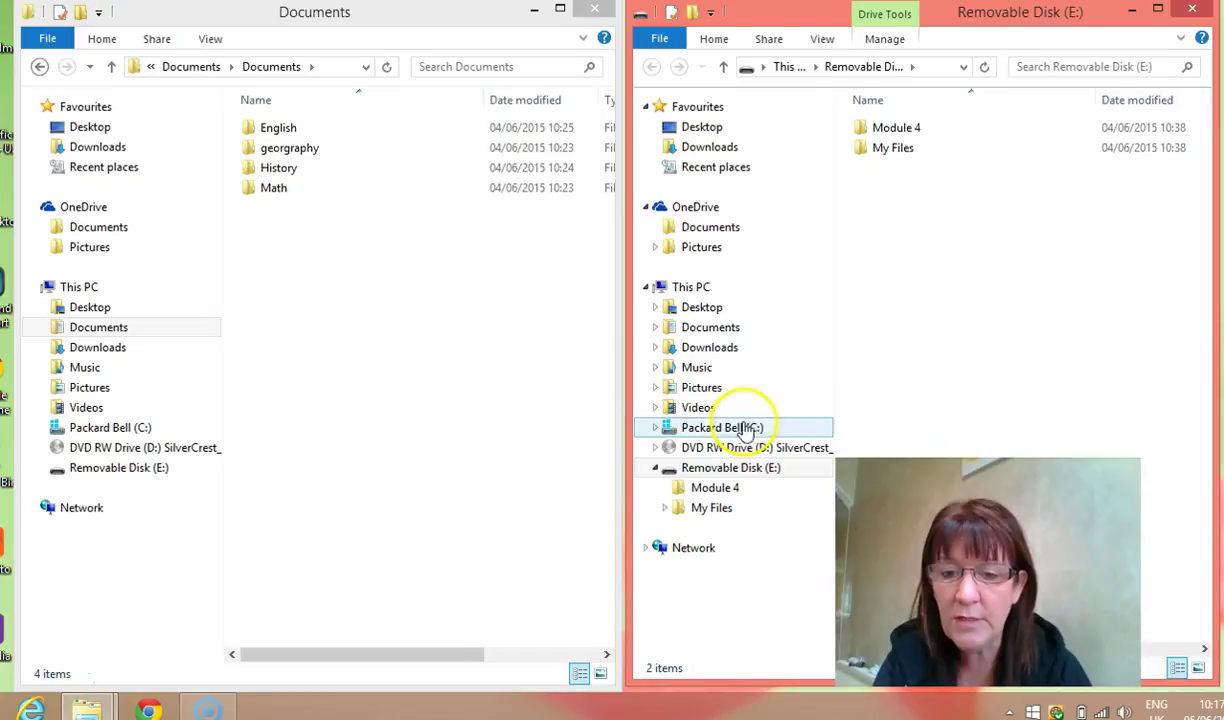
# Open the empty Module 4 folder on the removable disk in the right window.
pyautogui.click(727, 490)
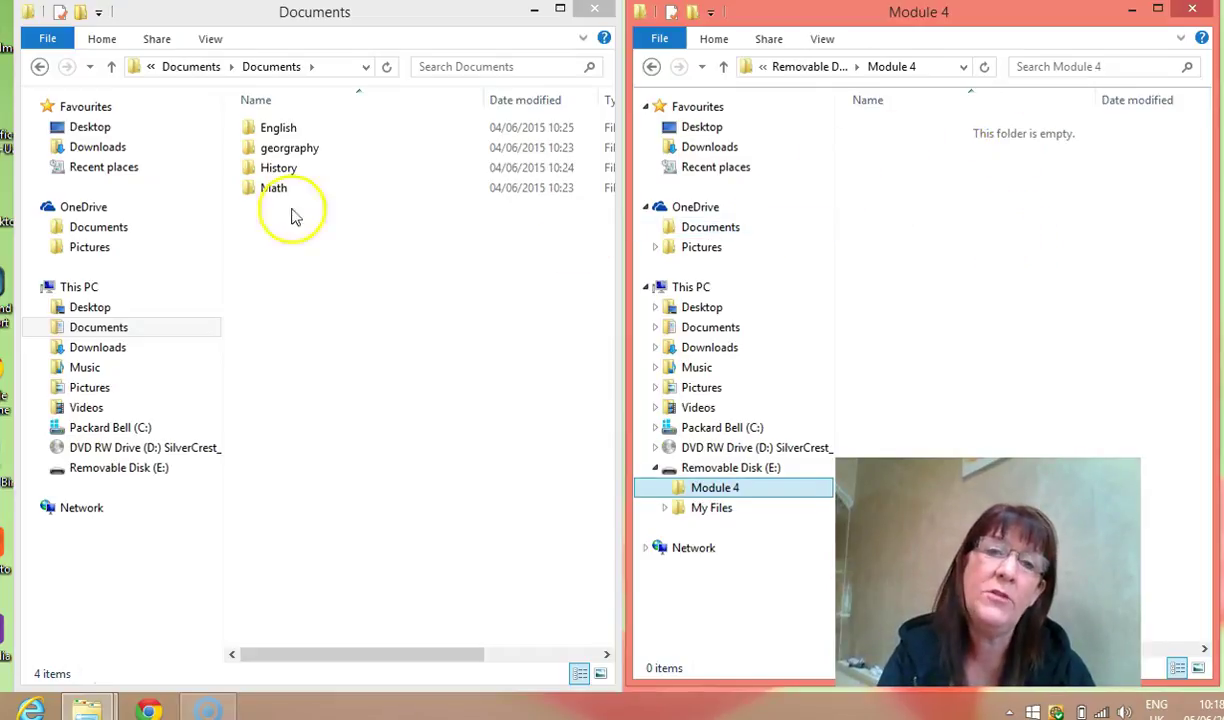
pyautogui.click(417, 22)
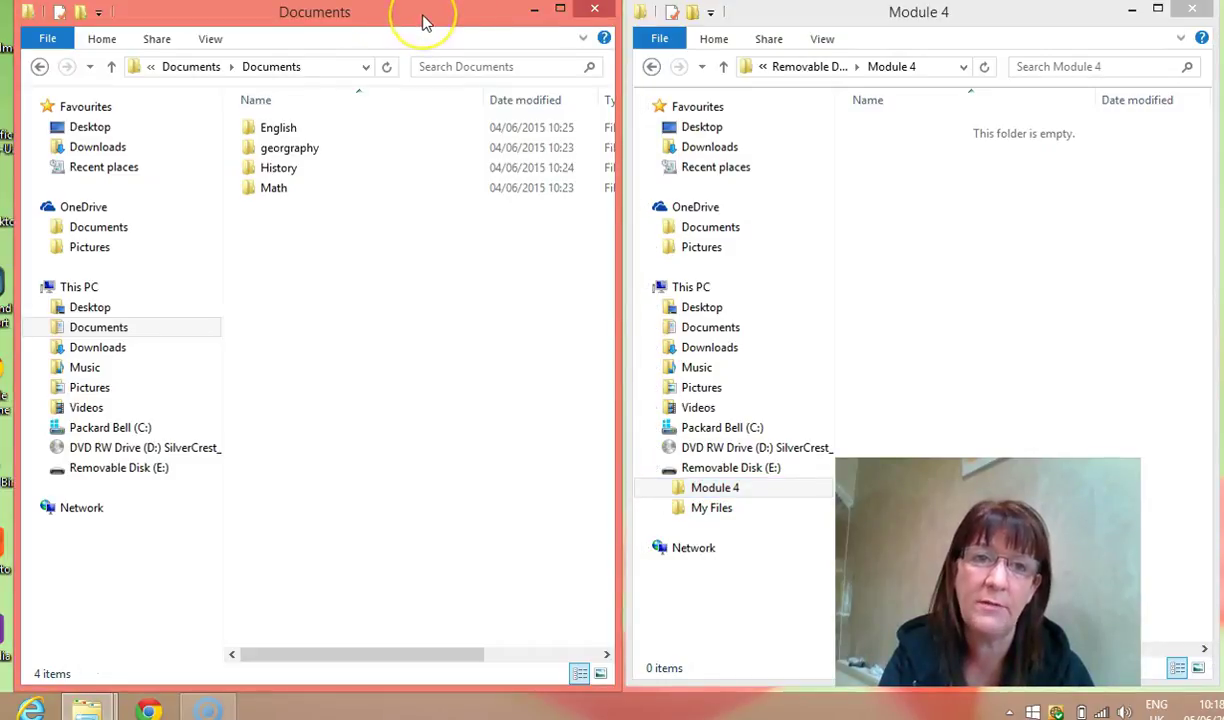
pyautogui.click(423, 22)
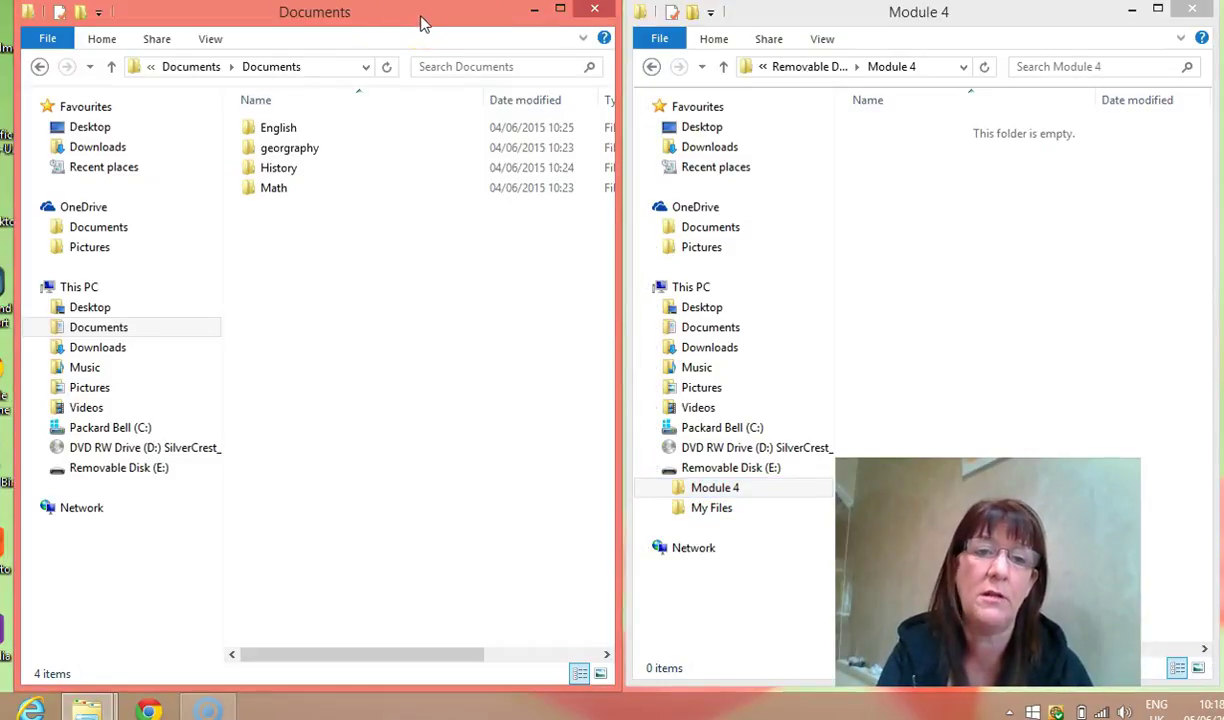
# In the Documents window, open English > Essay, showing Essay 1 and Happy Days.
pyautogui.click(308, 150)
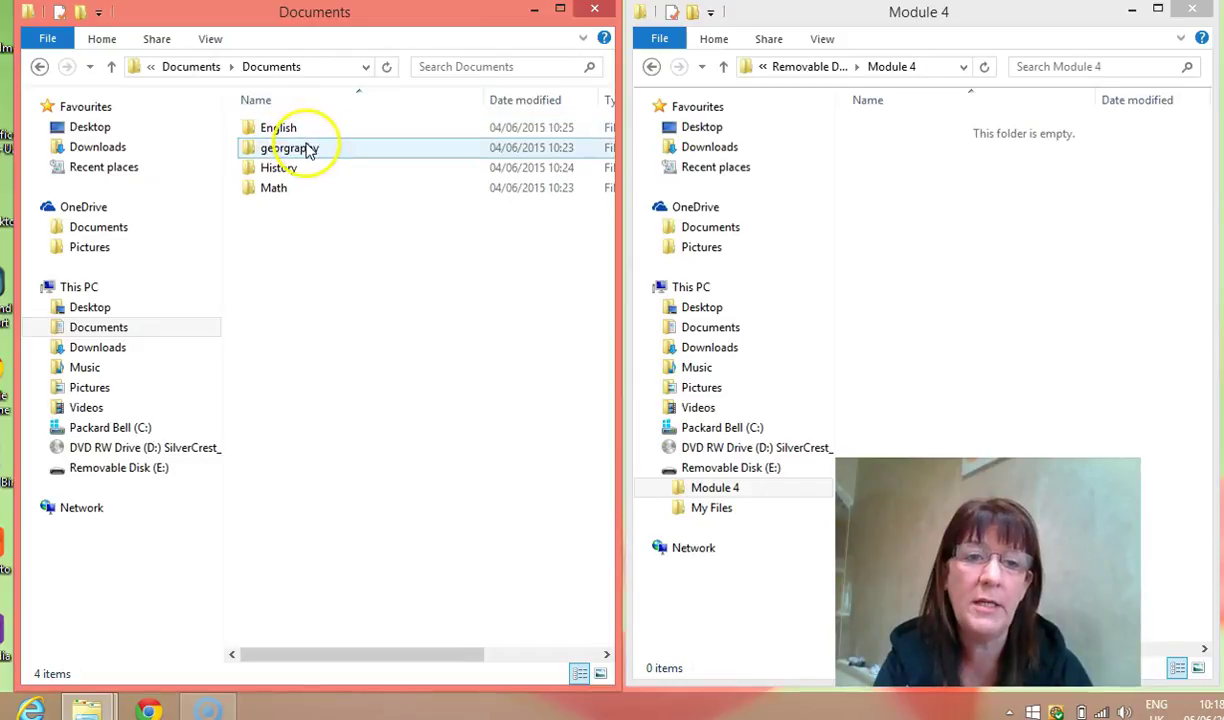
pyautogui.click(305, 172)
pyautogui.click(300, 192)
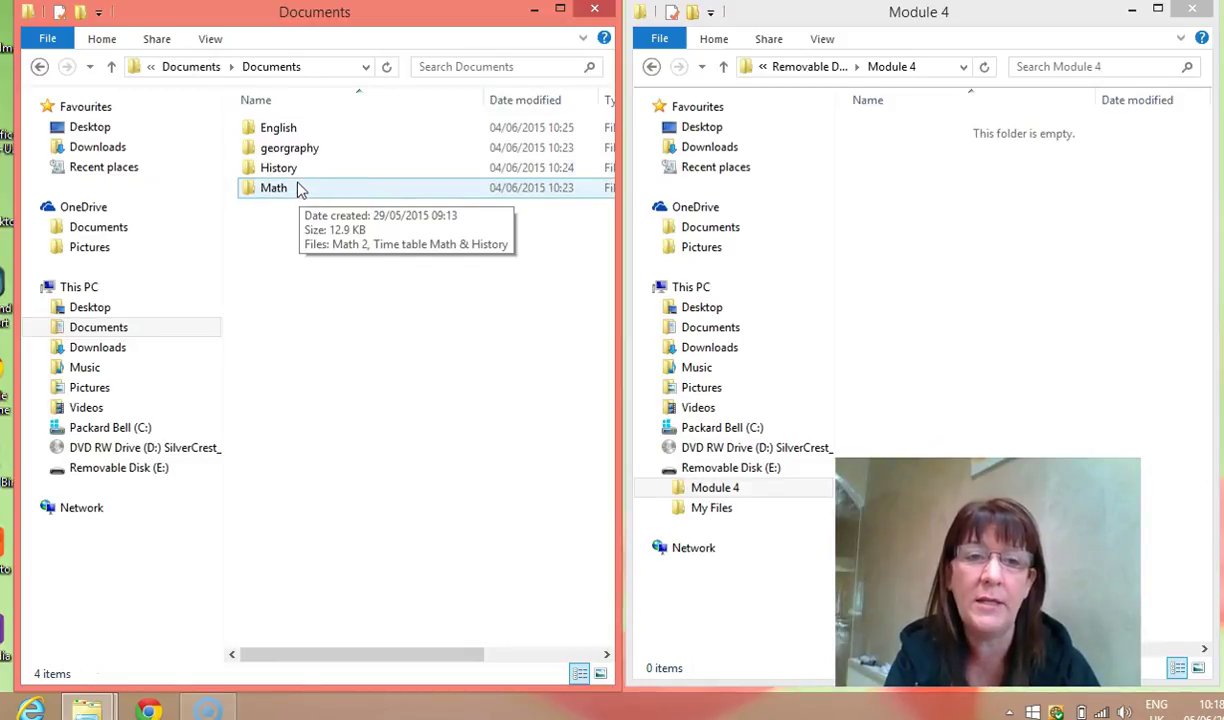
pyautogui.doubleClick(279, 132)
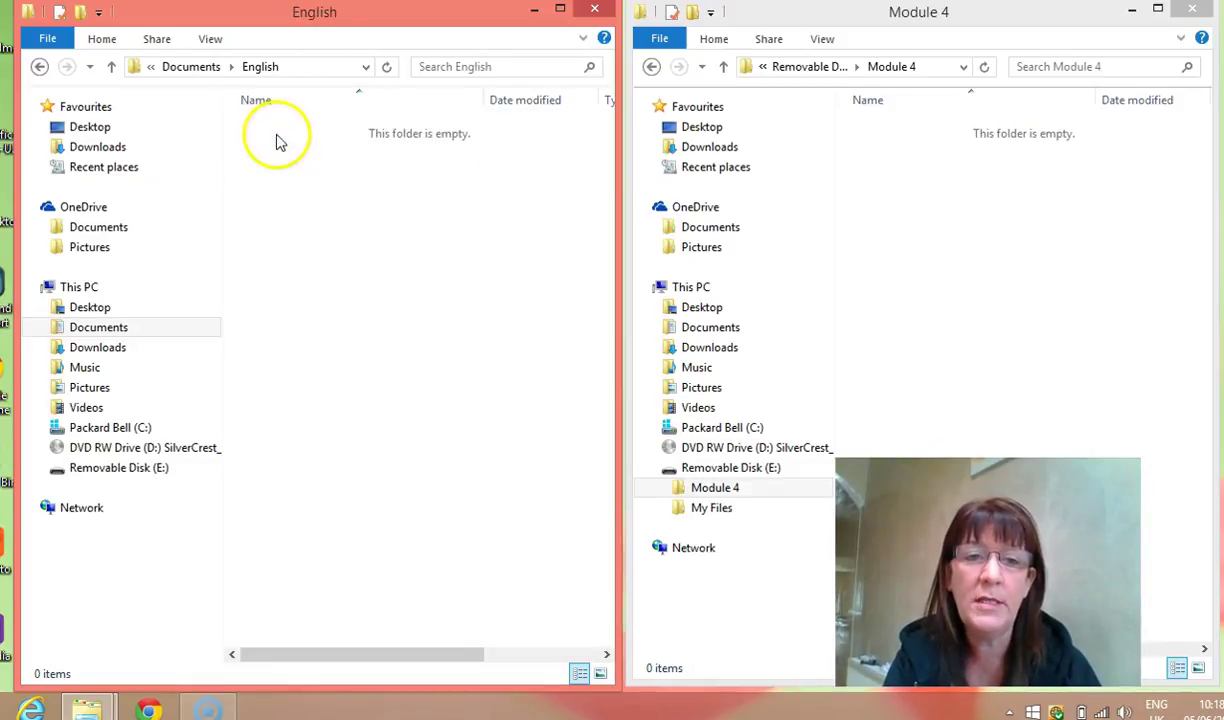
pyautogui.doubleClick(284, 130)
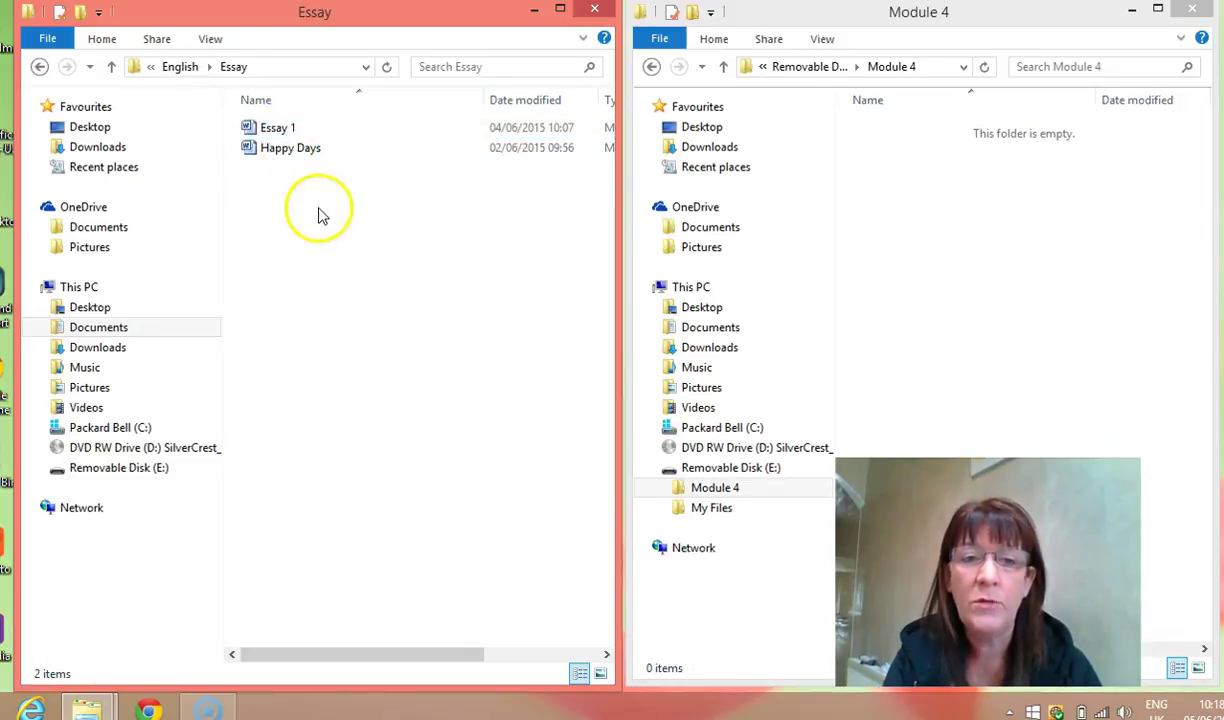
pyautogui.click(291, 155)
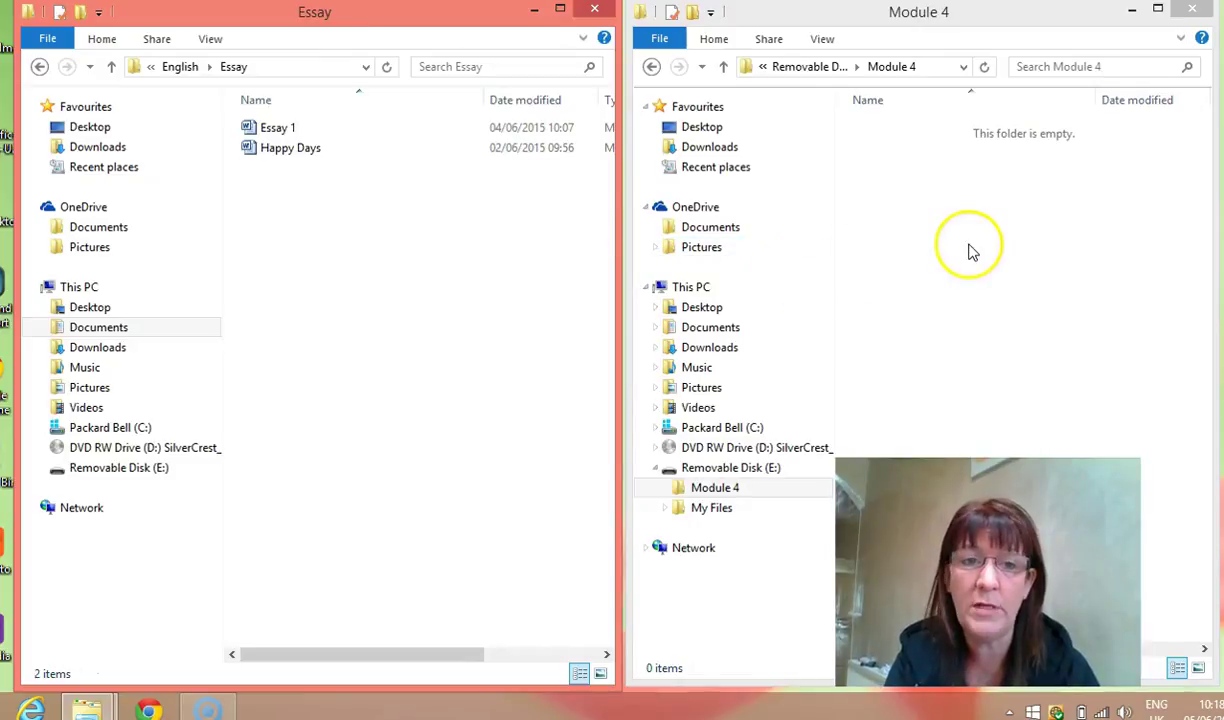
# Copy Essay 1 from the Essay folder and paste it into Module 4 on Removable Disk (E:).
pyautogui.doubleClick(316, 131)
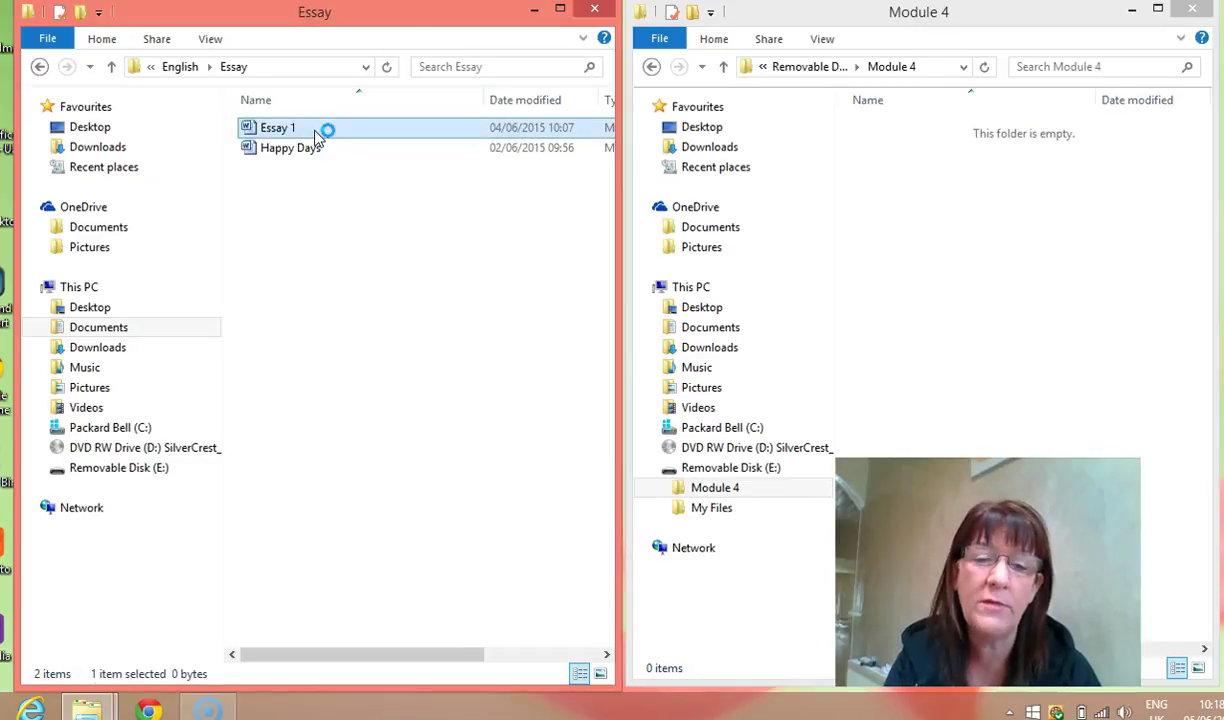
pyautogui.rightClick(315, 131)
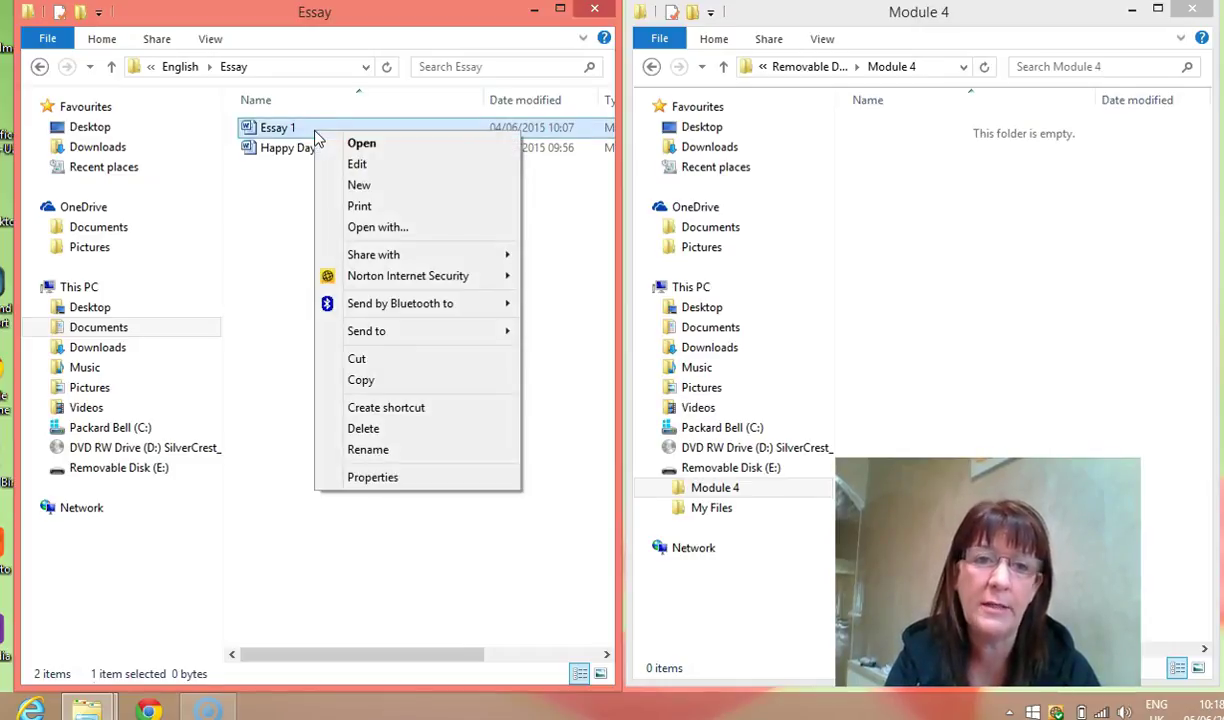
pyautogui.click(395, 381)
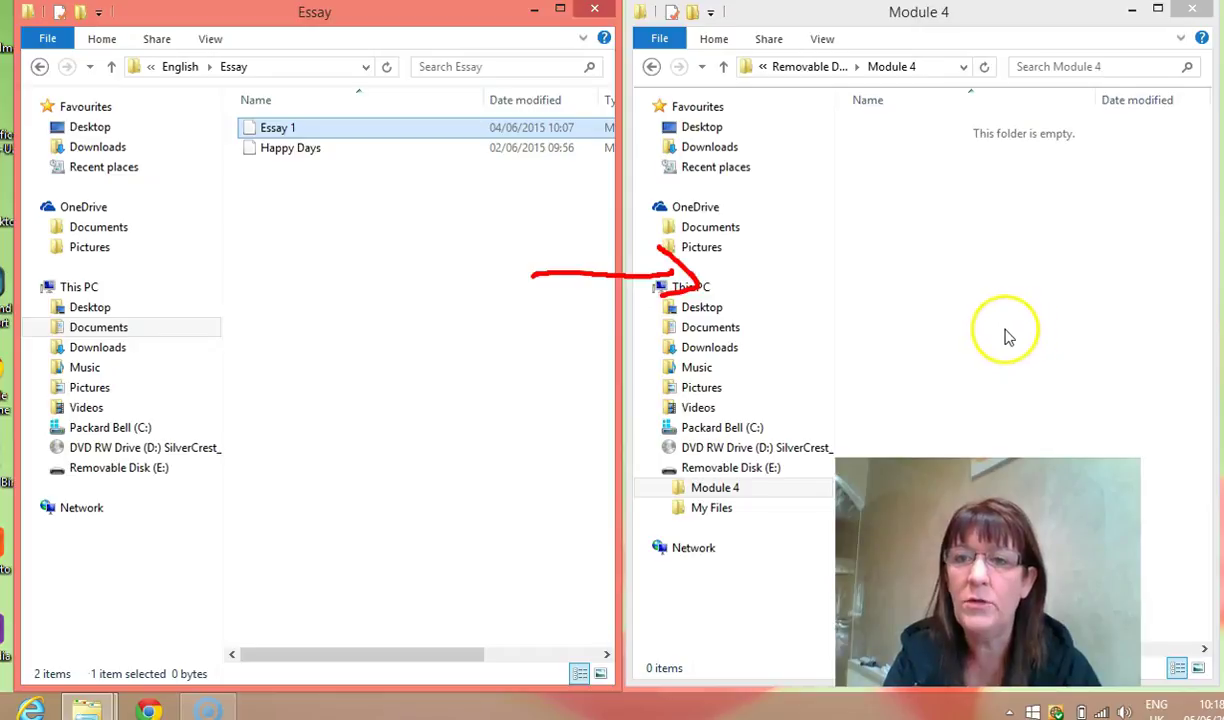
pyautogui.click(962, 13)
pyautogui.hotkey('ctrl', 'v')
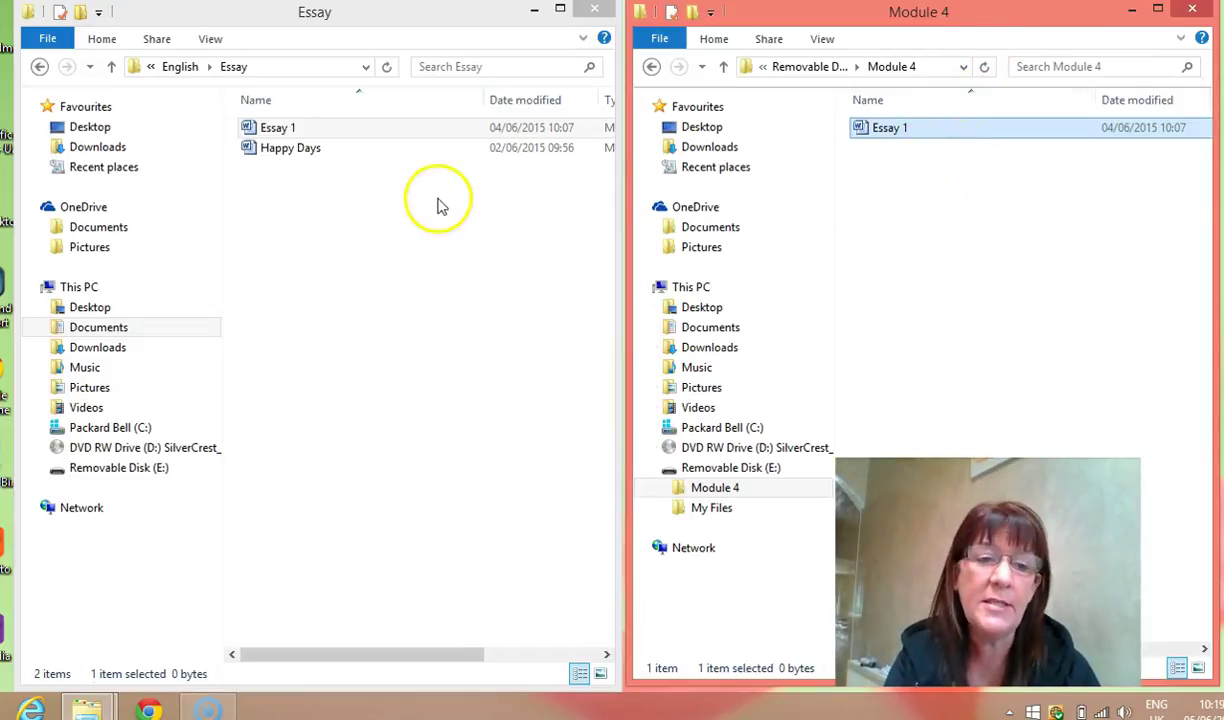
pyautogui.click(366, 20)
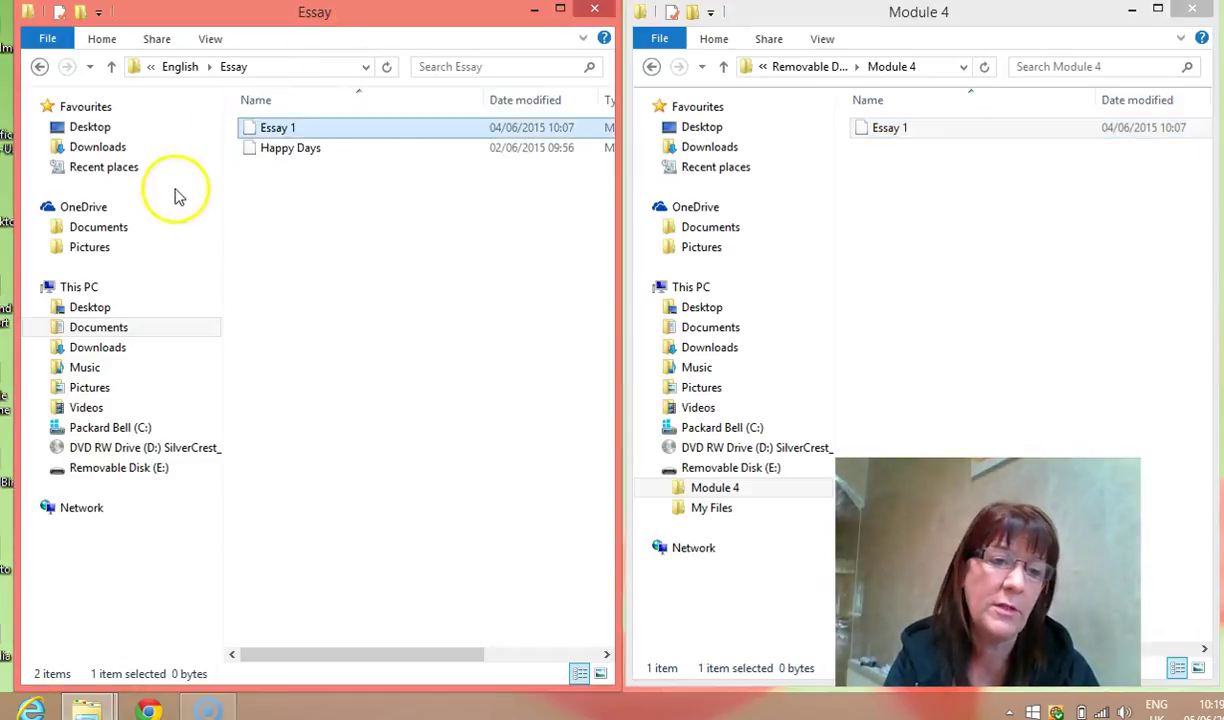
# Return the first window to Documents > Documents, listing English, georgraphy, History and Math.
pyautogui.click(89, 331)
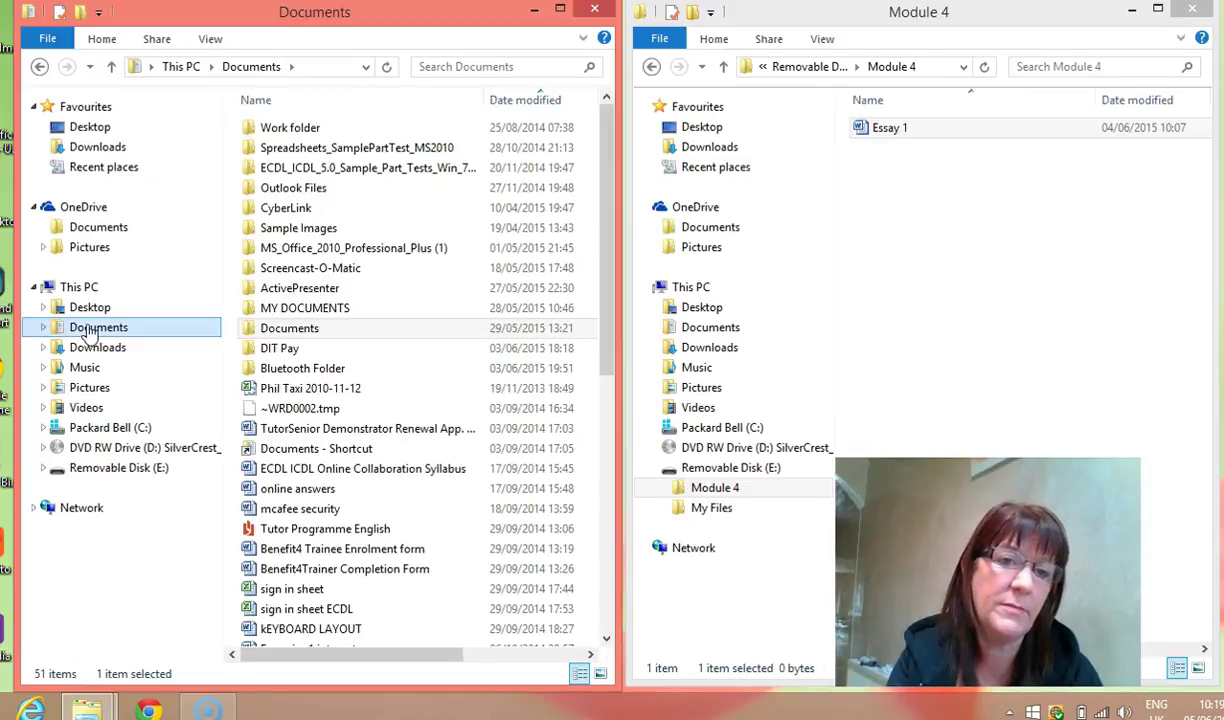
pyautogui.click(289, 331)
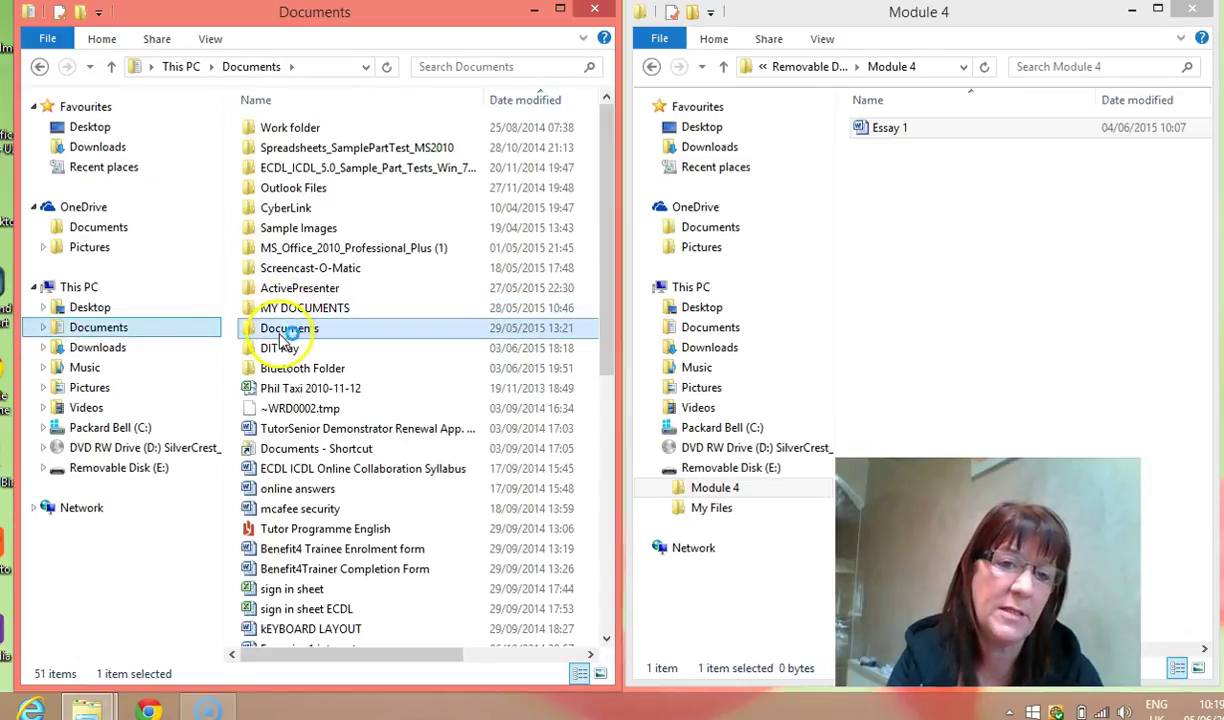
pyautogui.doubleClick(282, 338)
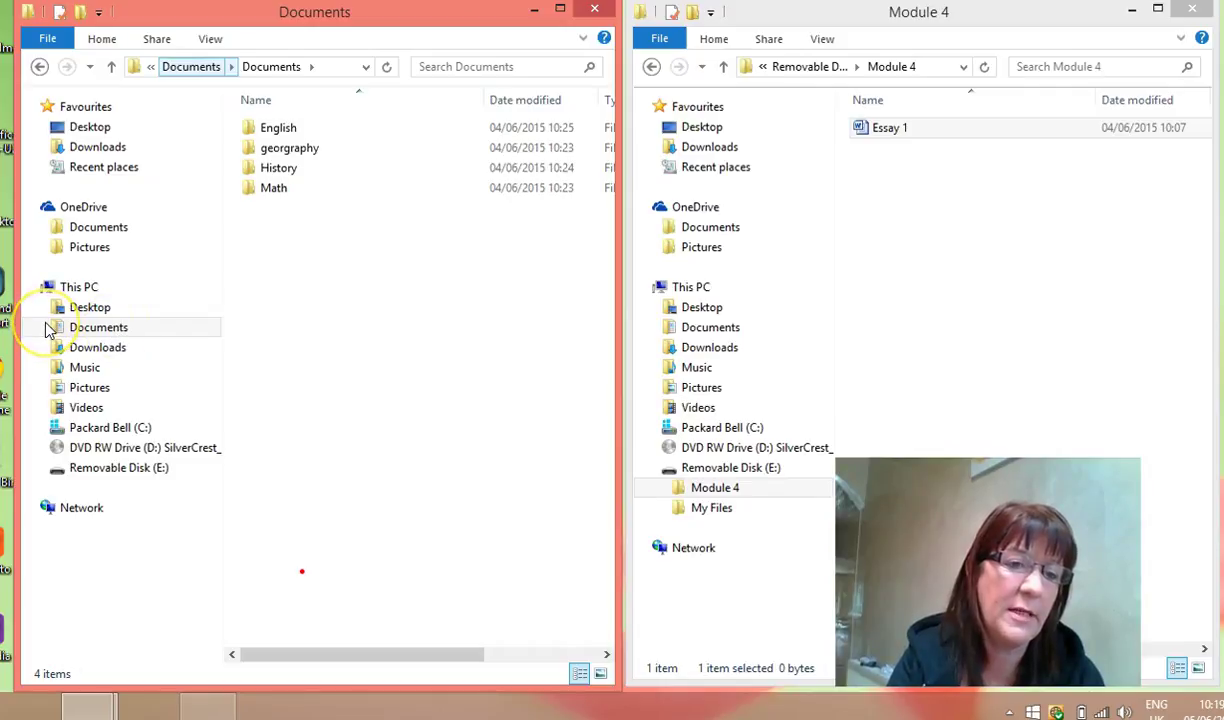
pyautogui.click(55, 407)
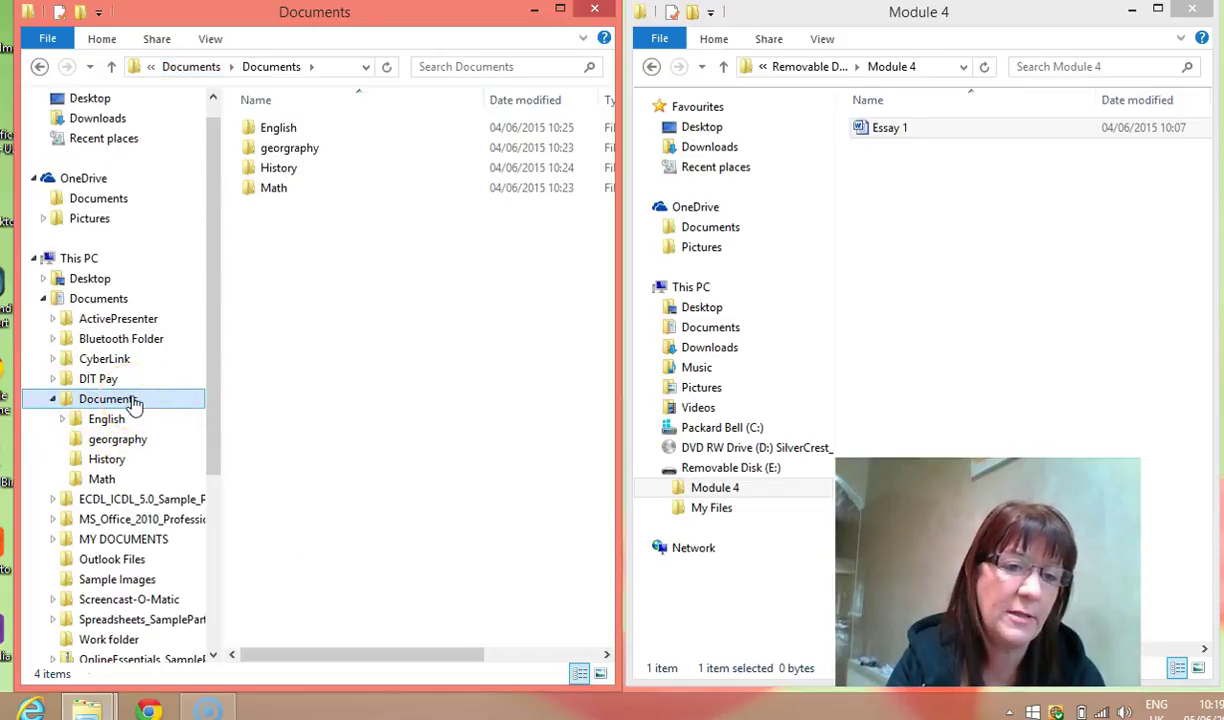
# Copy the nested Documents folder from the navigation tree and paste it into Module 4.
pyautogui.rightClick(135, 404)
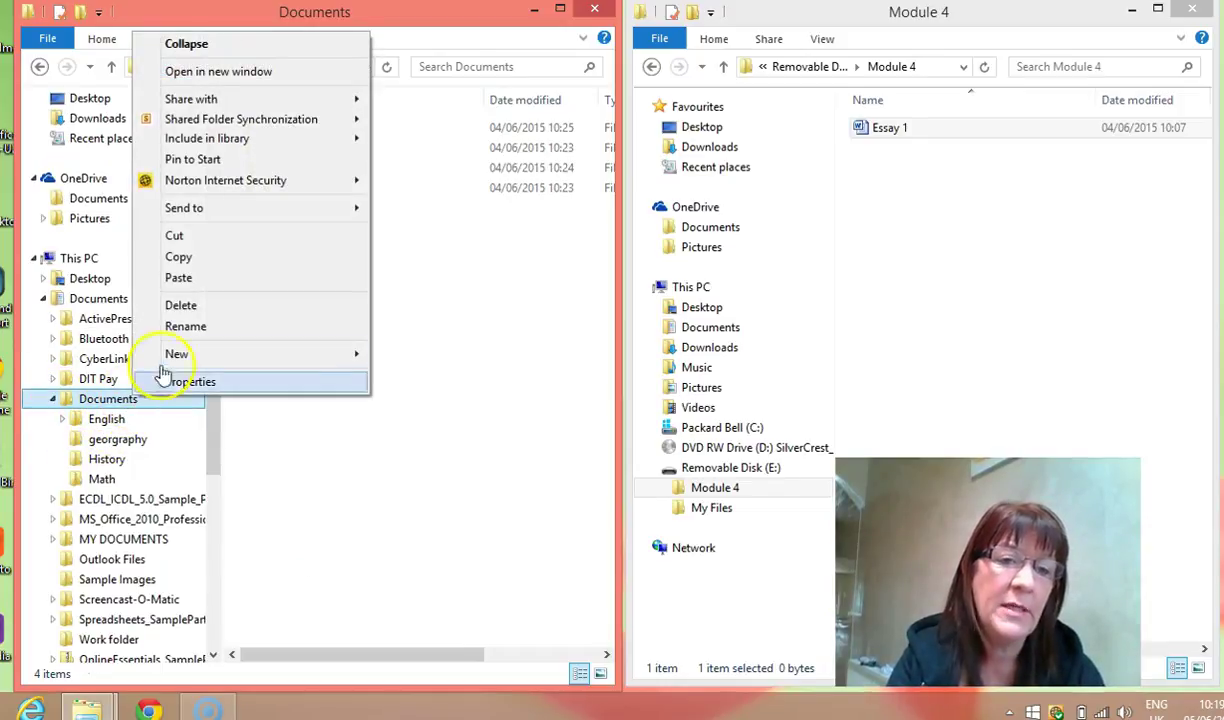
pyautogui.click(204, 268)
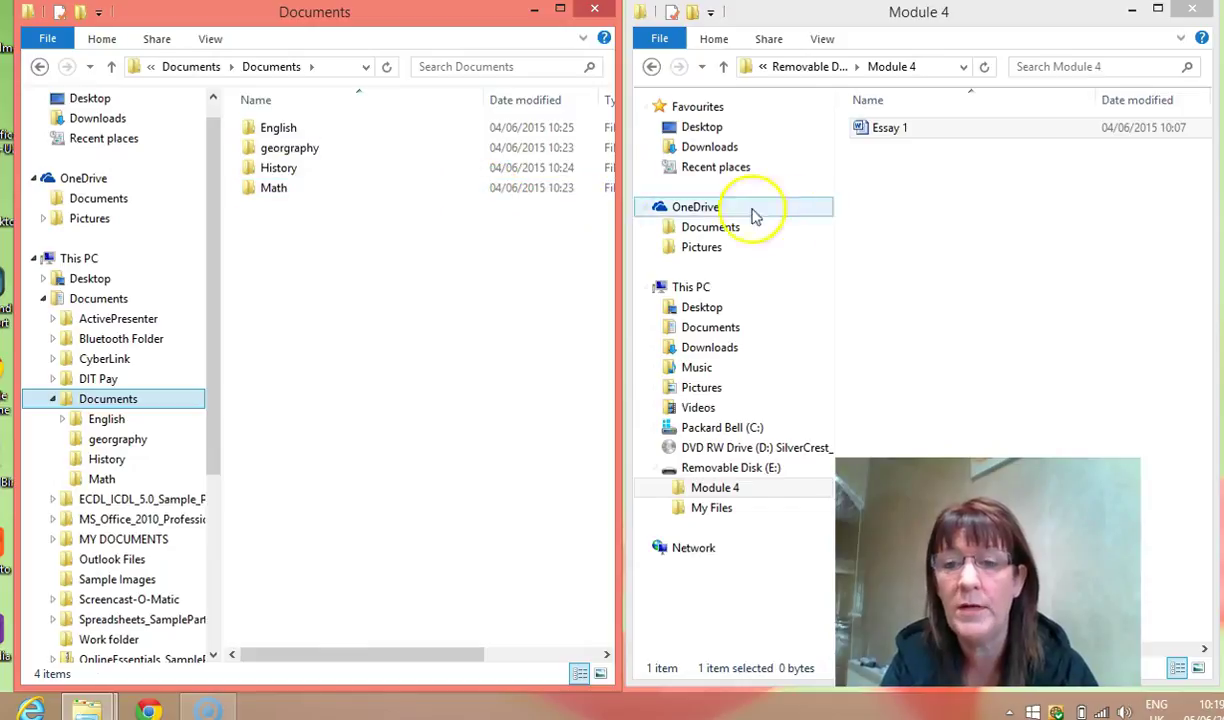
pyautogui.click(920, 227)
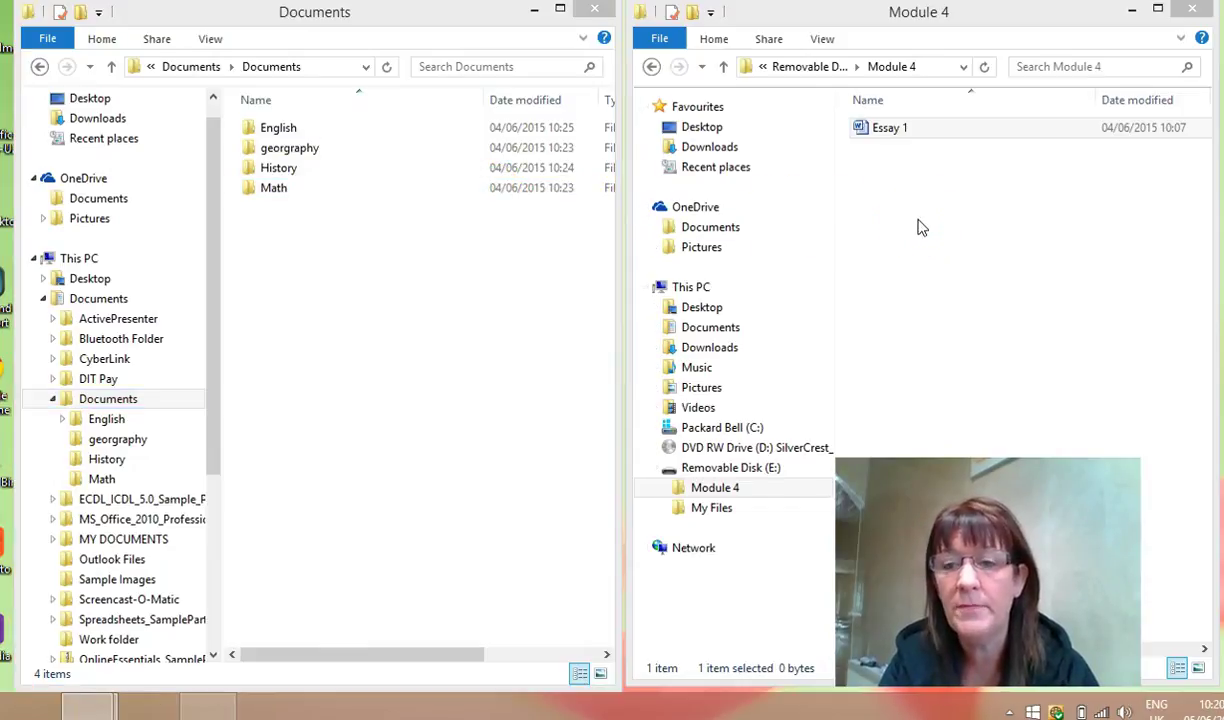
pyautogui.rightClick(907, 219)
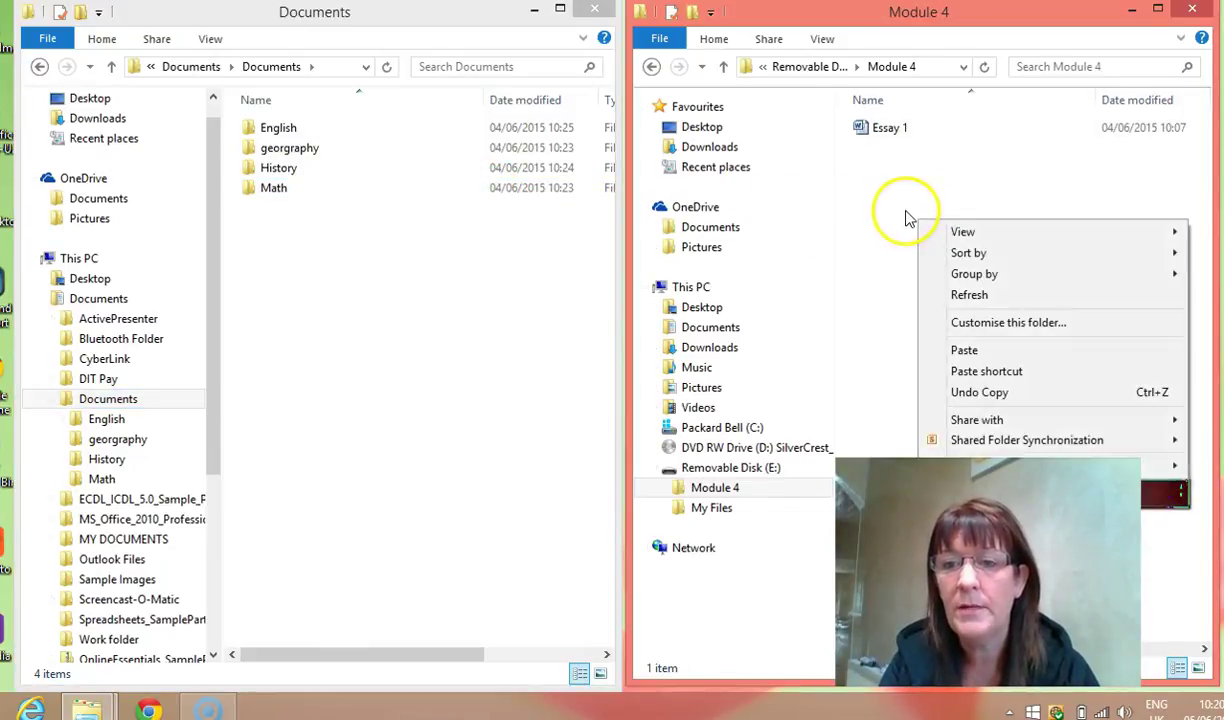
pyautogui.click(887, 237)
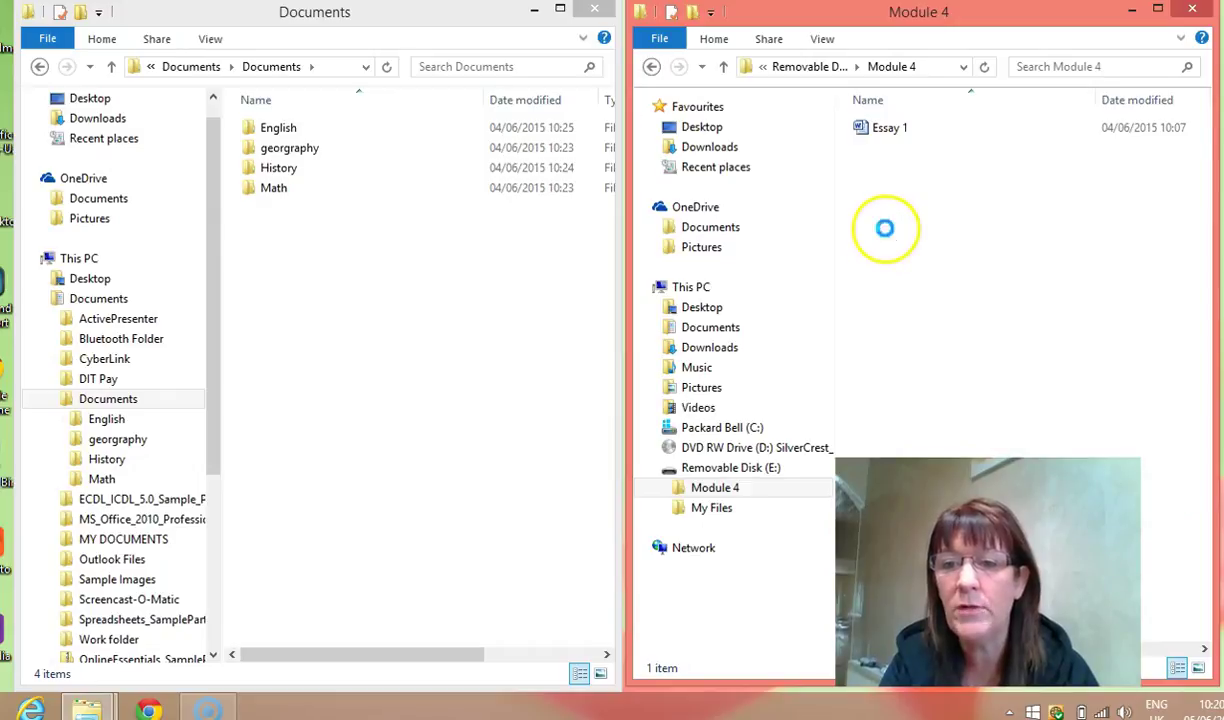
pyautogui.rightClick(885, 228)
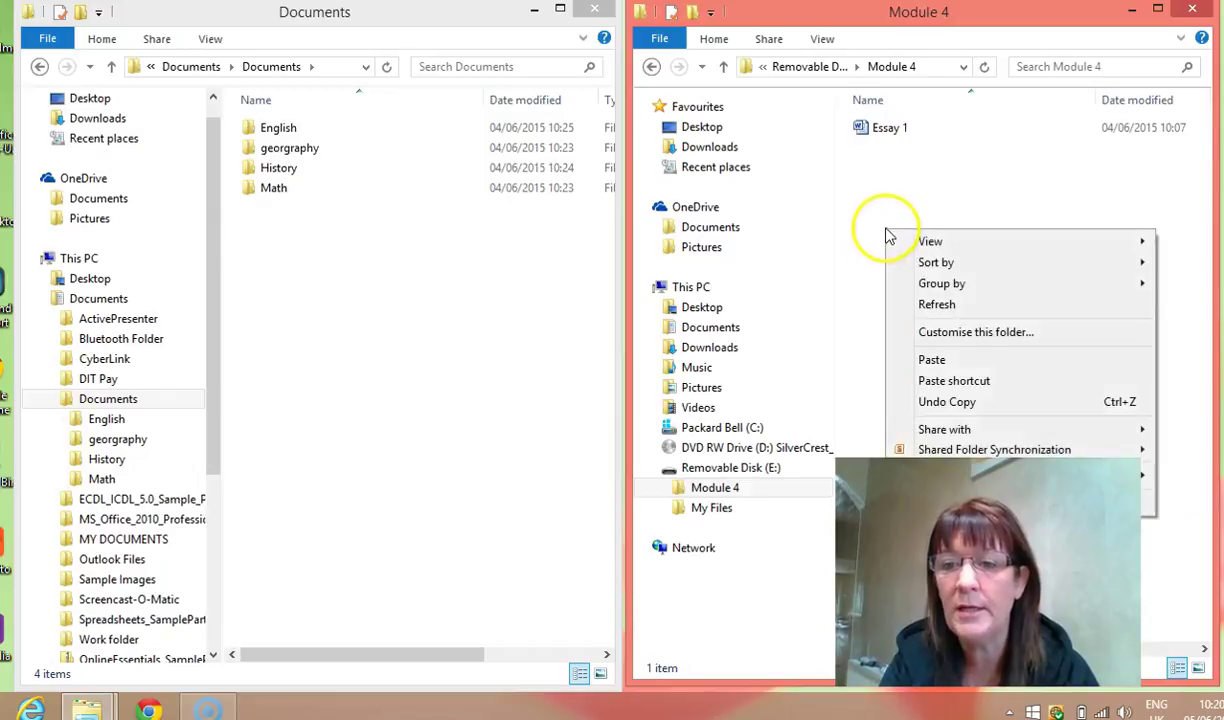
pyautogui.click(931, 360)
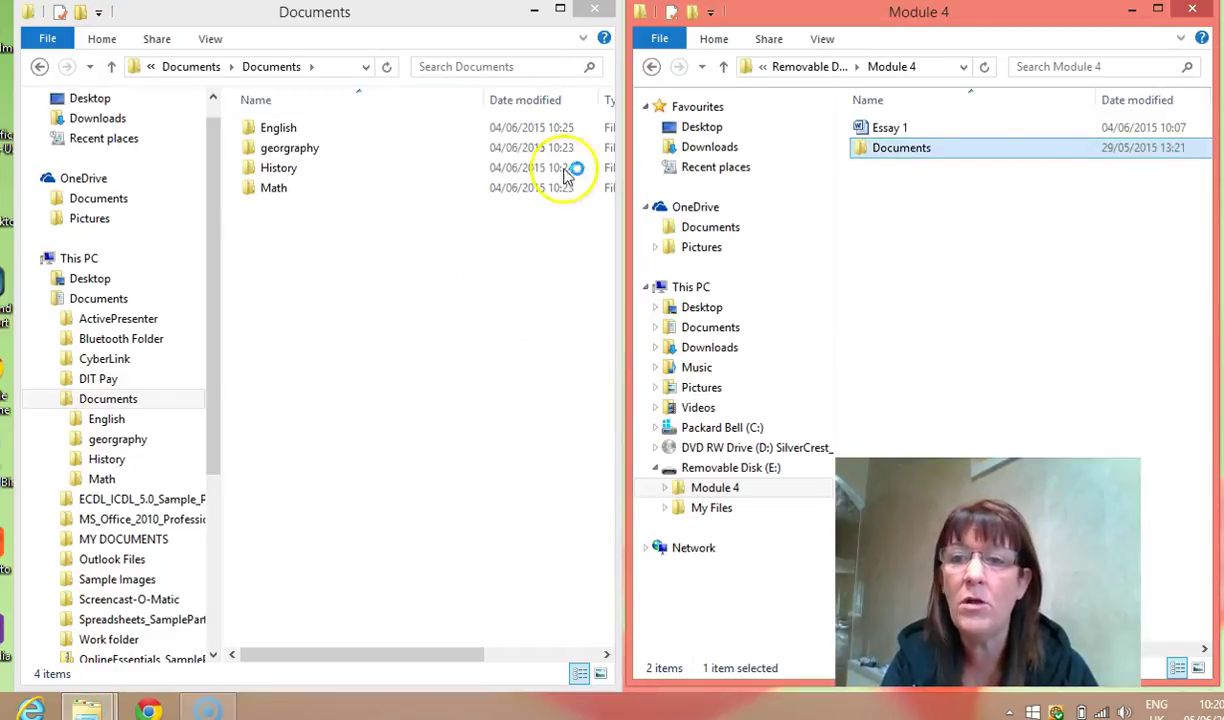
pyautogui.doubleClick(912, 157)
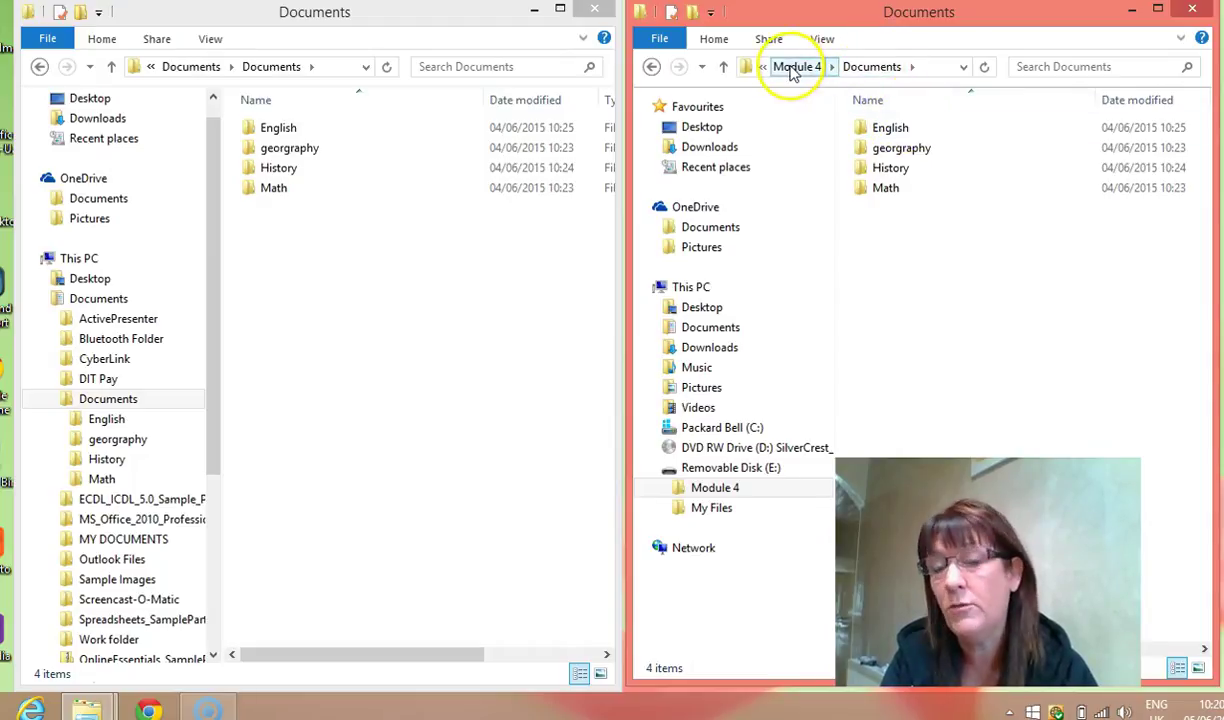
pyautogui.click(900, 129)
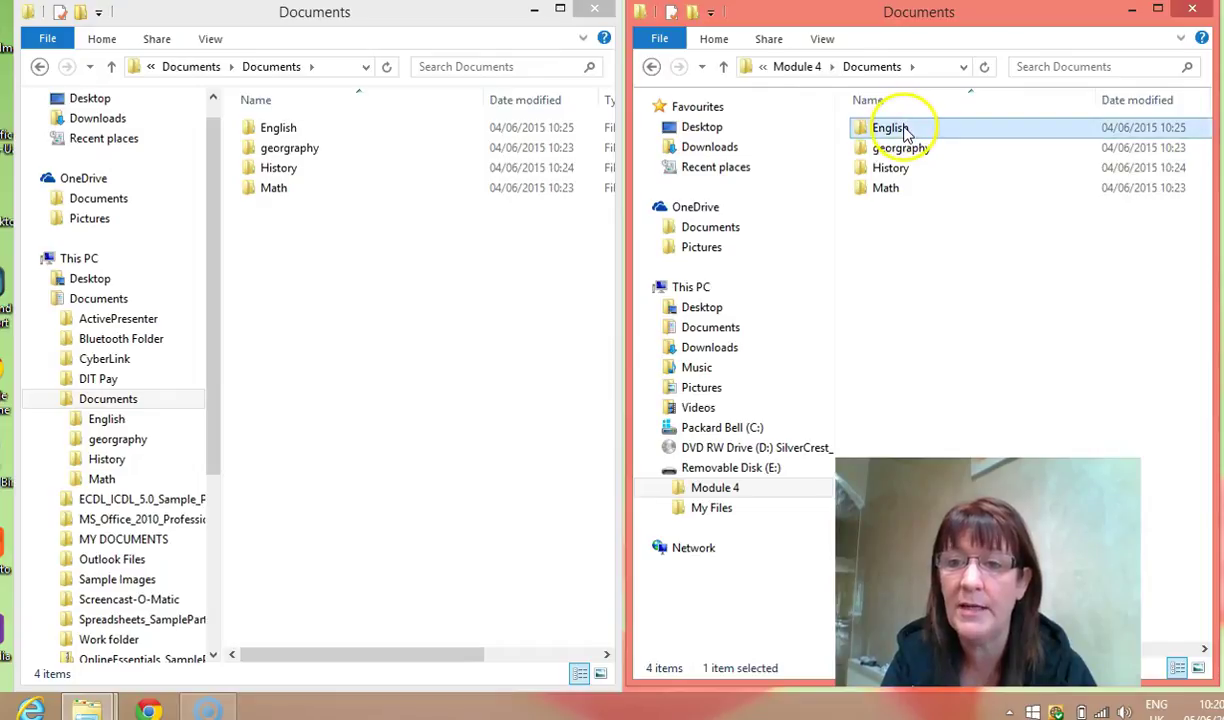
pyautogui.doubleClick(903, 127)
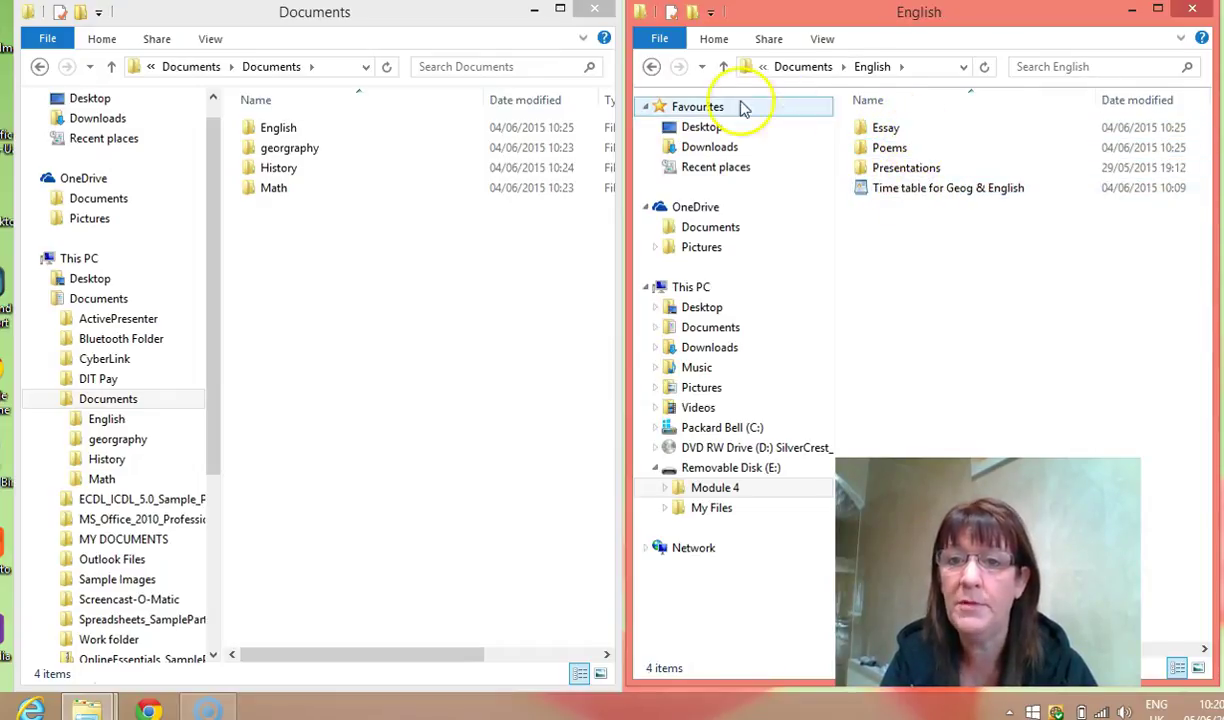
pyautogui.click(723, 66)
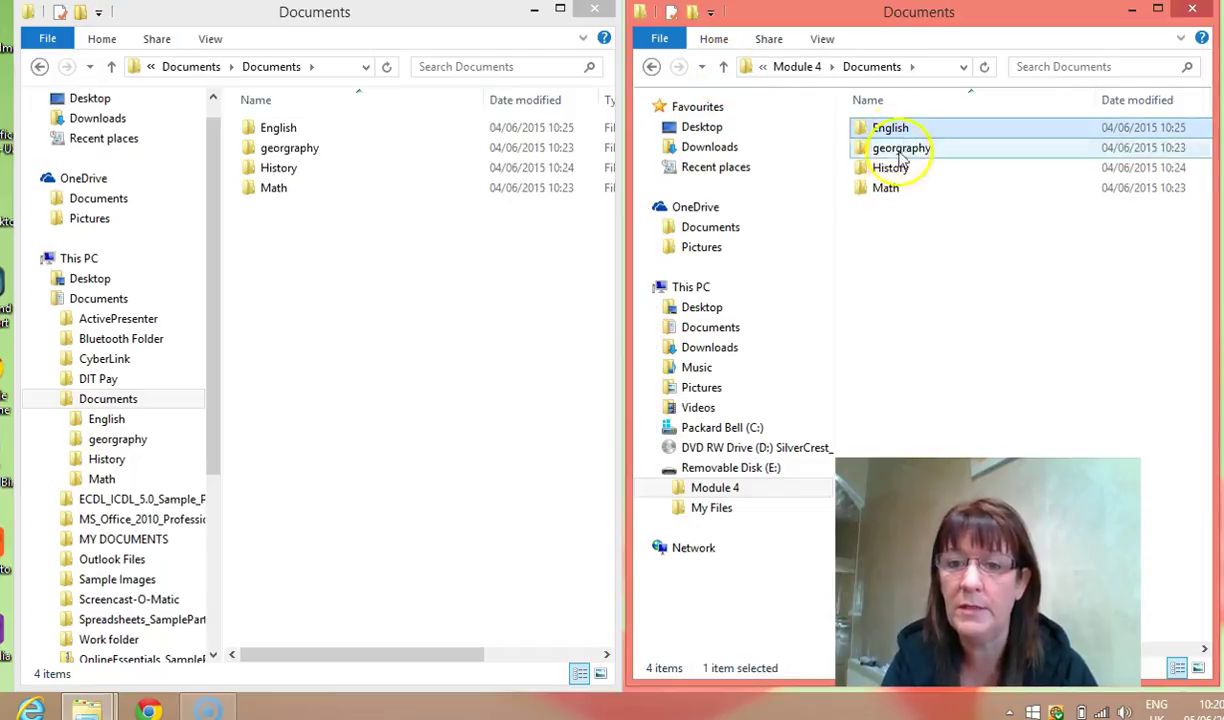
pyautogui.click(872, 215)
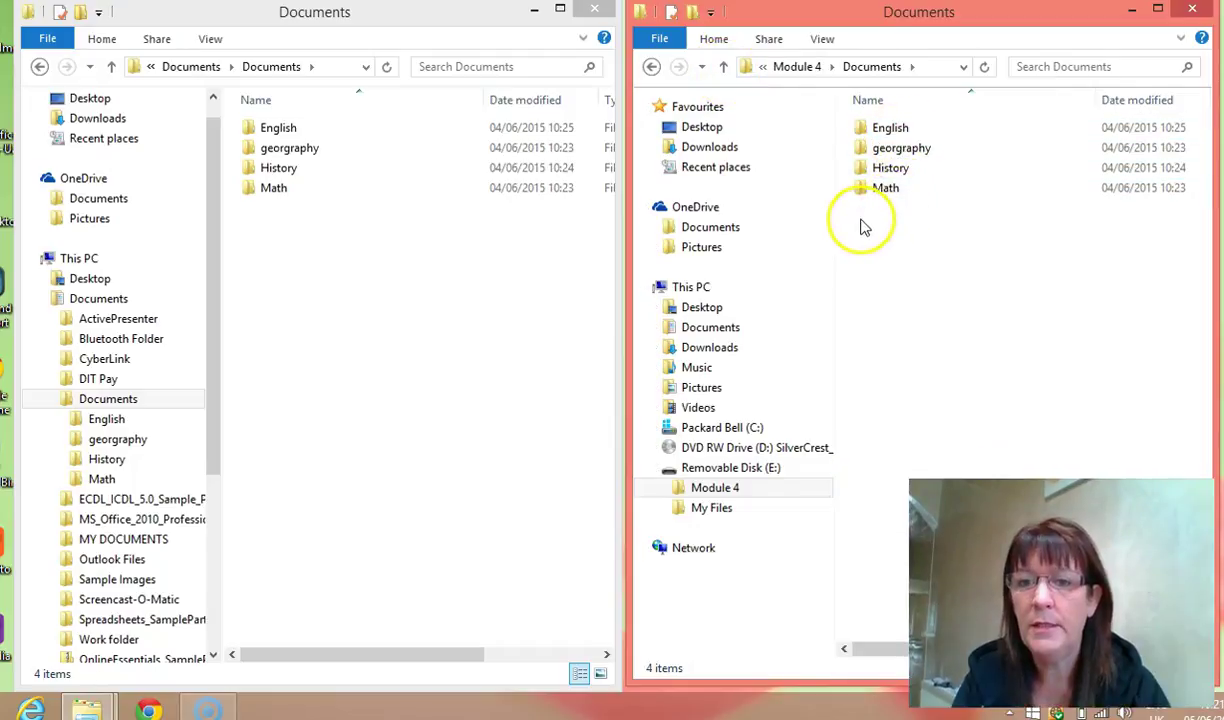
pyautogui.click(797, 66)
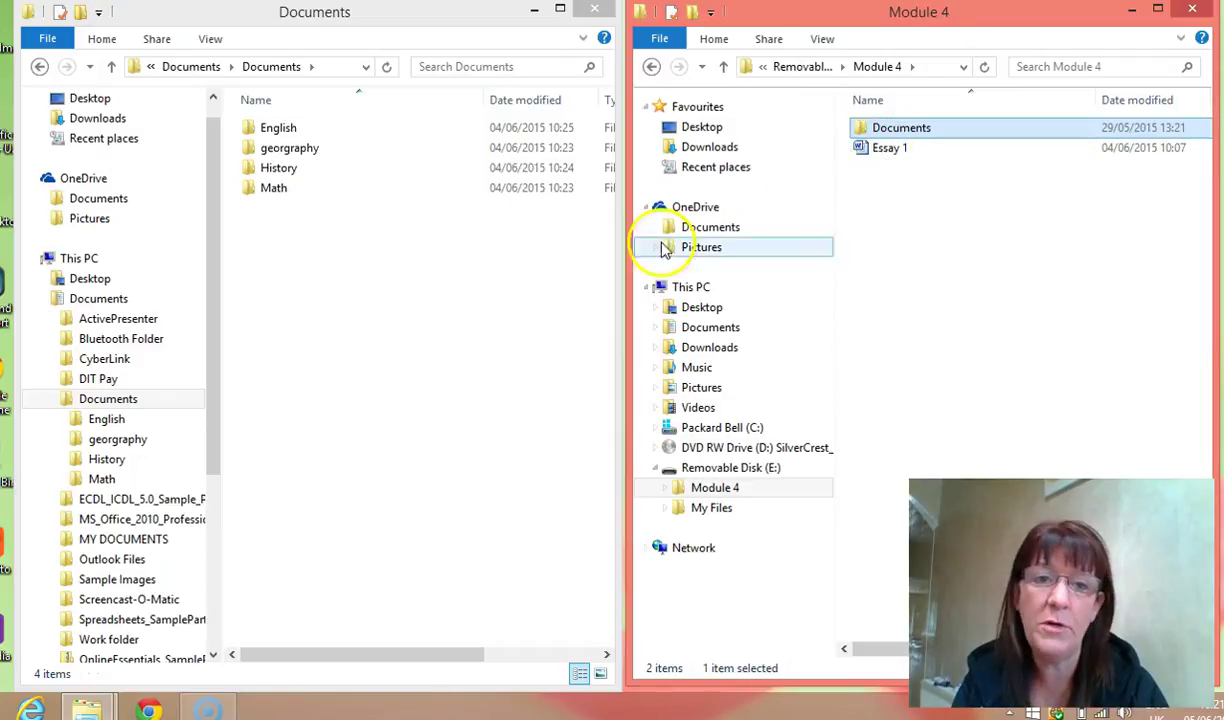
# Permanently delete Essay 1 from Module 4, confirming the Delete File prompt.
pyautogui.click(880, 150)
pyautogui.rightClick(878, 150)
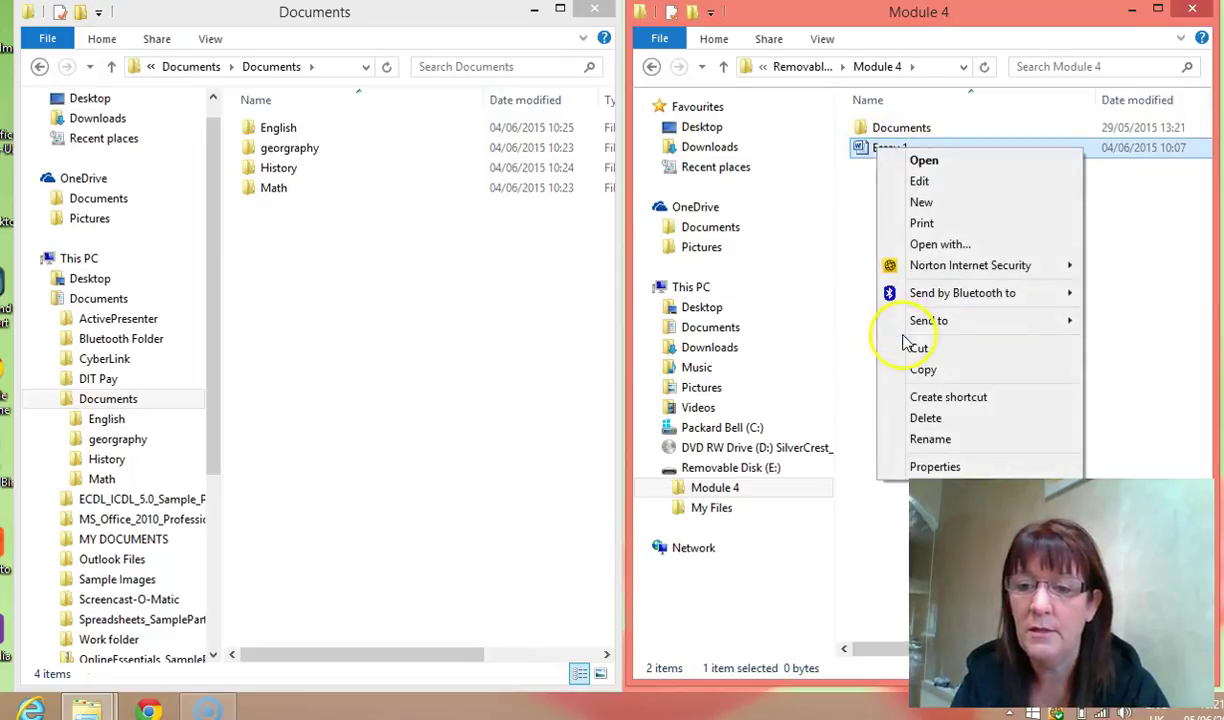
pyautogui.click(918, 420)
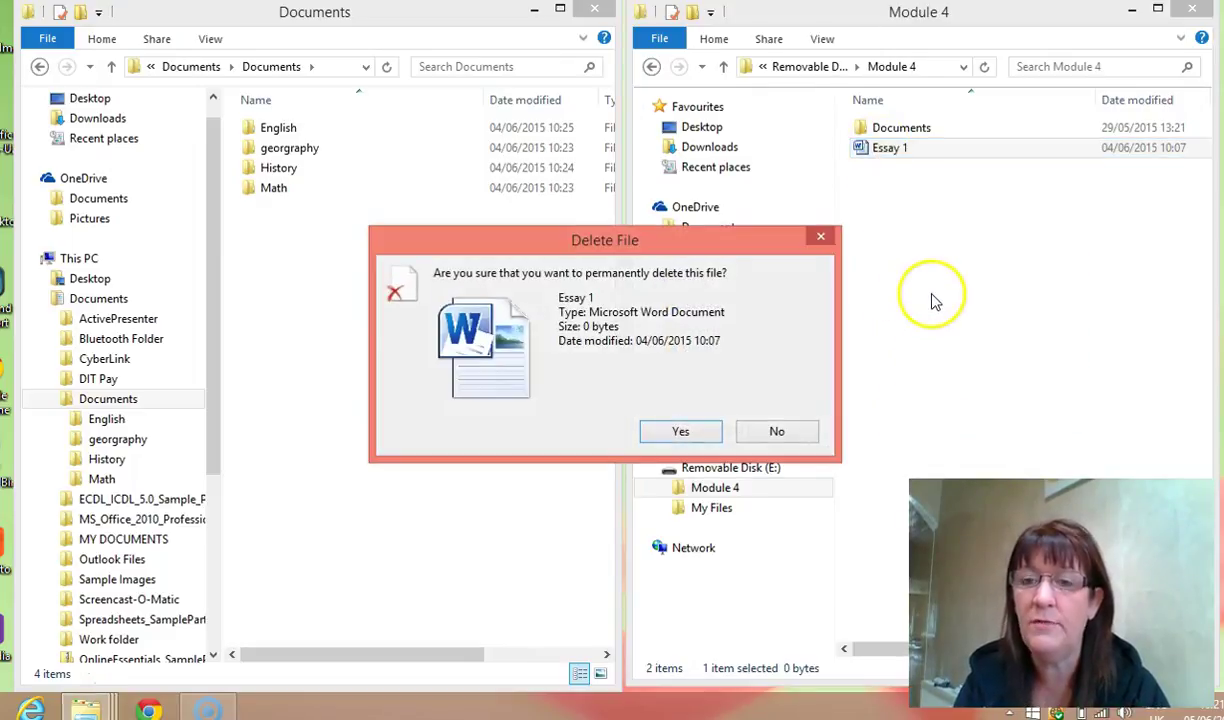
pyautogui.click(688, 436)
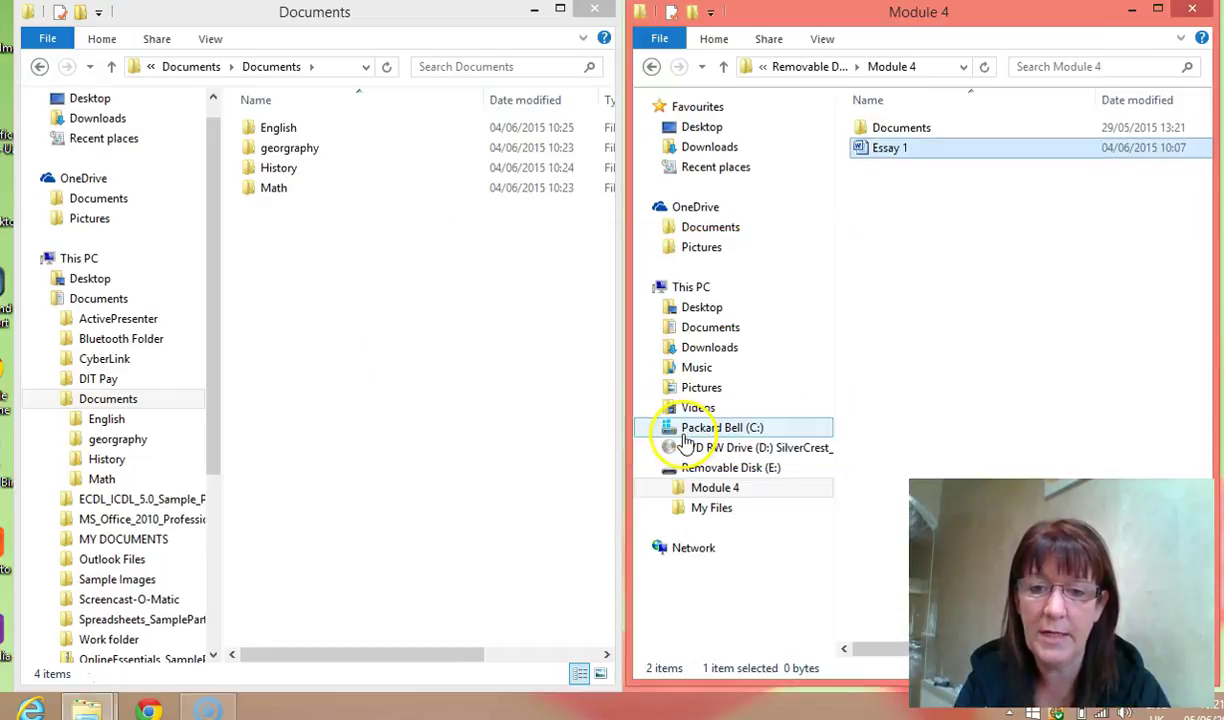
pyautogui.click(893, 137)
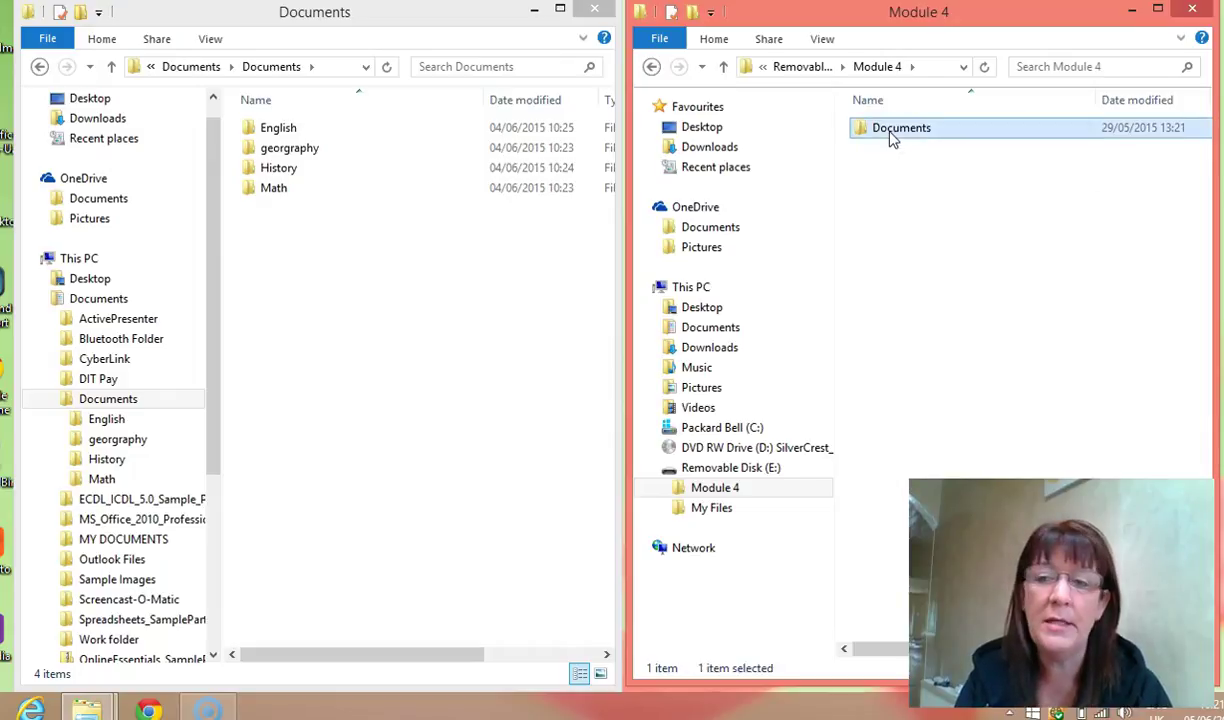
# Drag Module 4's Documents folder into the PC's Documents, then minimise that window and centre Module 4.
pyautogui.click(265, 248)
pyautogui.moveTo(180, 190); pyautogui.dragTo(98, 410)
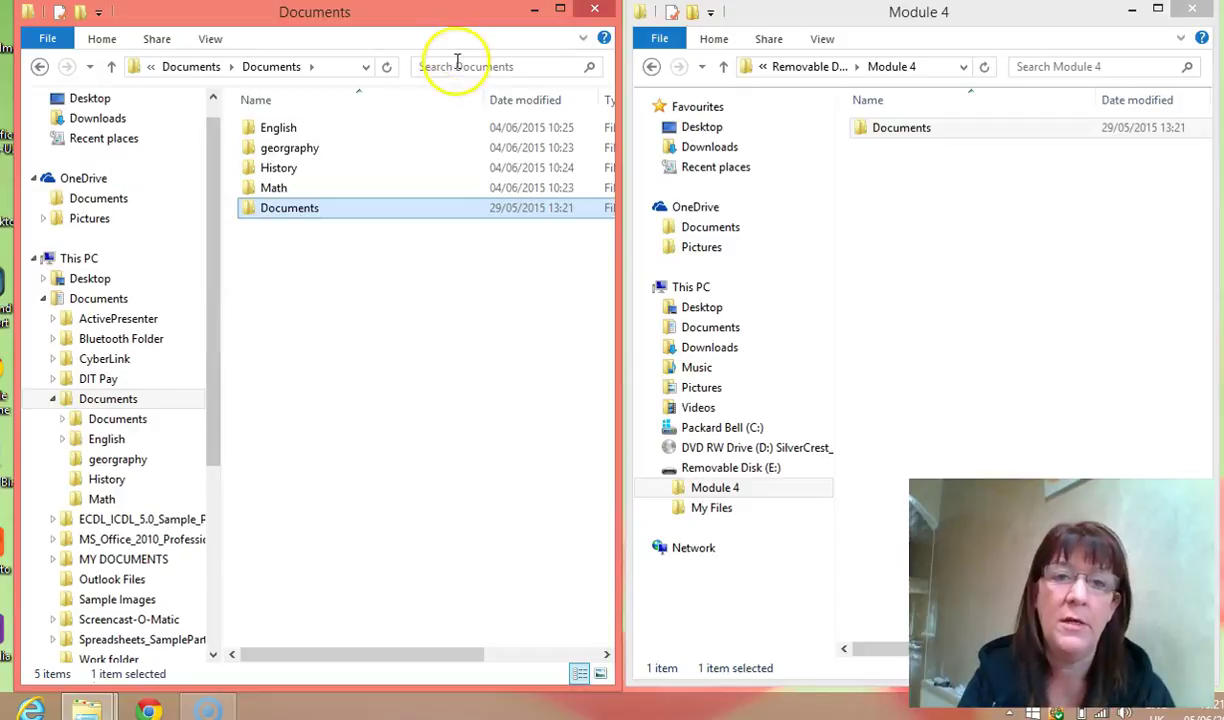
pyautogui.click(535, 14)
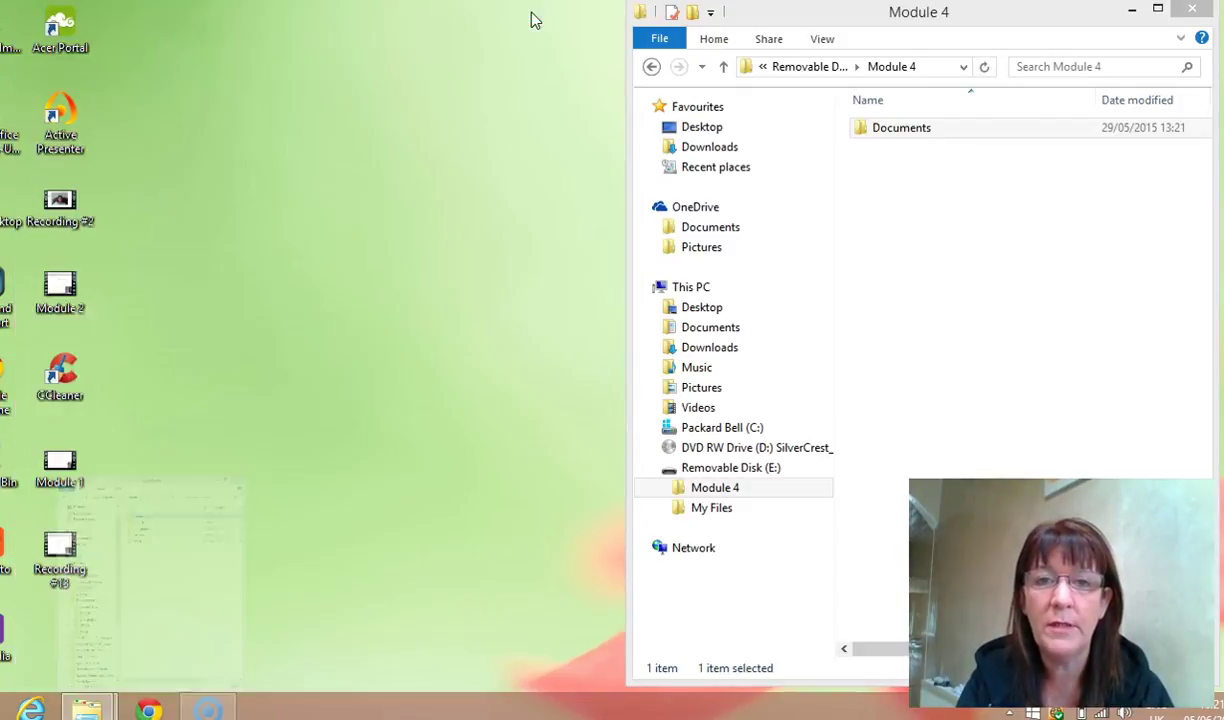
pyautogui.moveTo(819, 20); pyautogui.dragTo(514, 21)
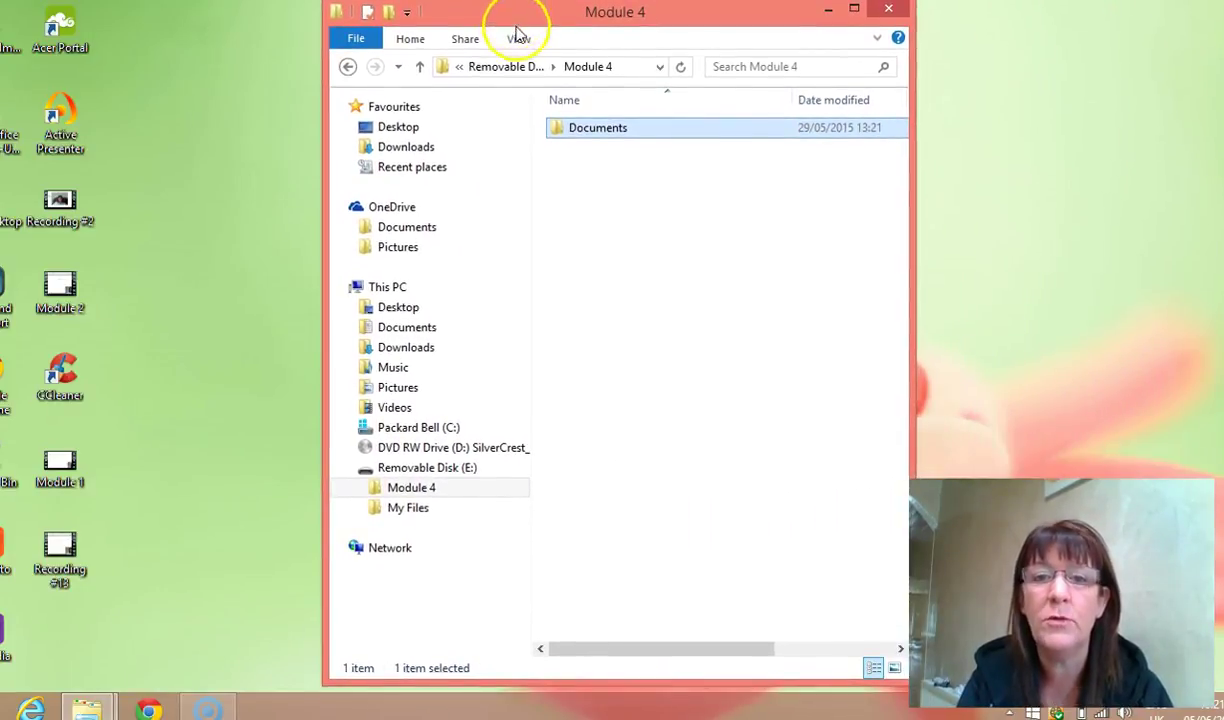
# Open Essay 1 from E:\Documents\English\Essay in Word, add 'Have a good day', save and close.
pyautogui.doubleClick(630, 138)
pyautogui.doubleClick(620, 133)
pyautogui.doubleClick(606, 128)
pyautogui.doubleClick(600, 128)
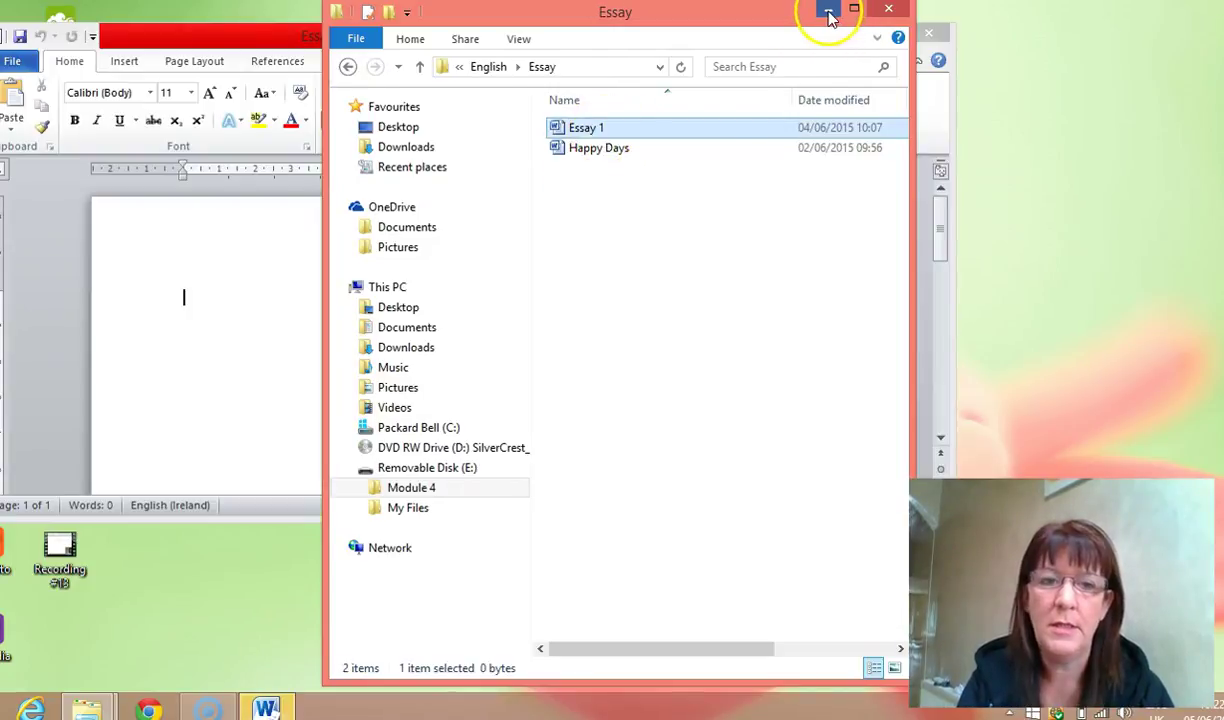
pyautogui.click(828, 12)
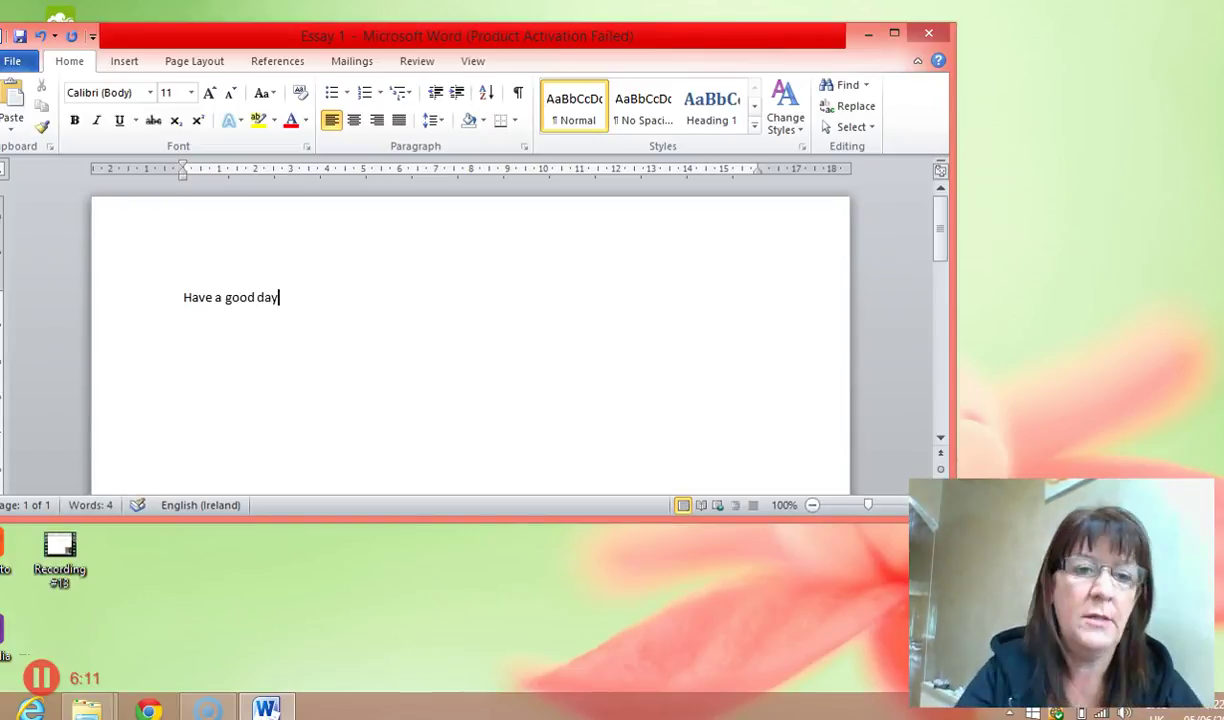
pyautogui.click(17, 38)
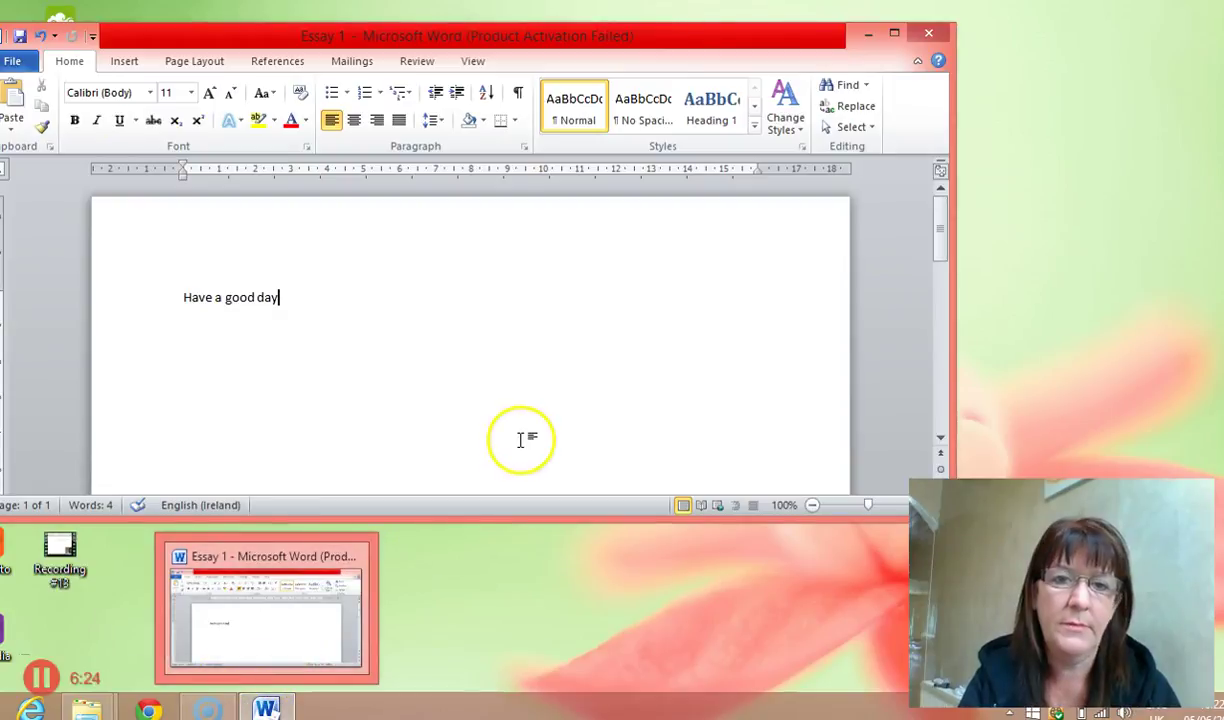
pyautogui.click(928, 38)
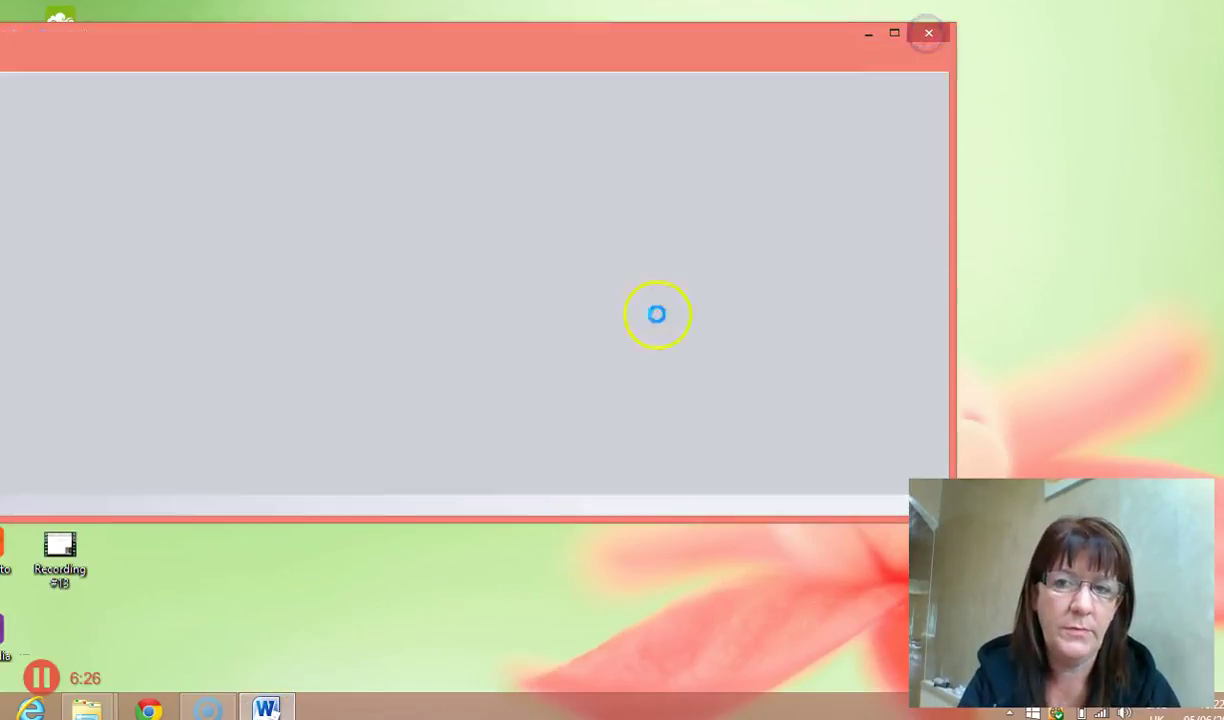
# Restore the USB Essay window, move it to the right, and bring back the local Documents window.
pyautogui.moveTo(96, 708)
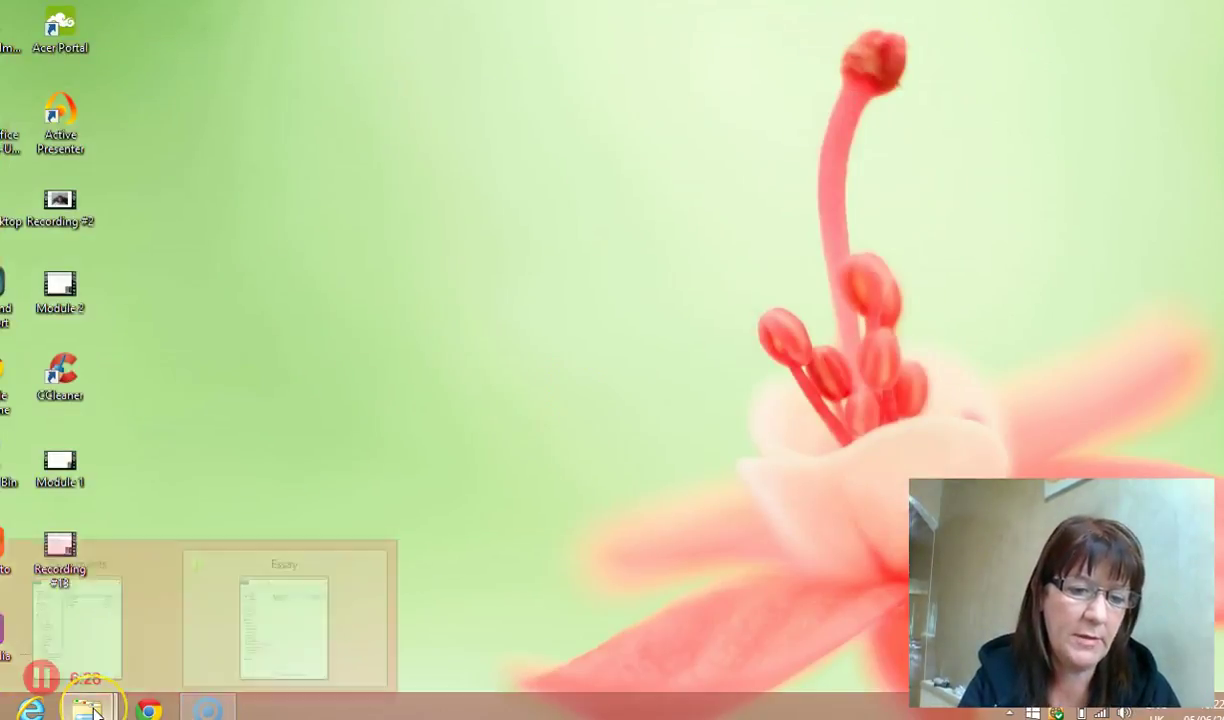
pyautogui.moveTo(229, 634)
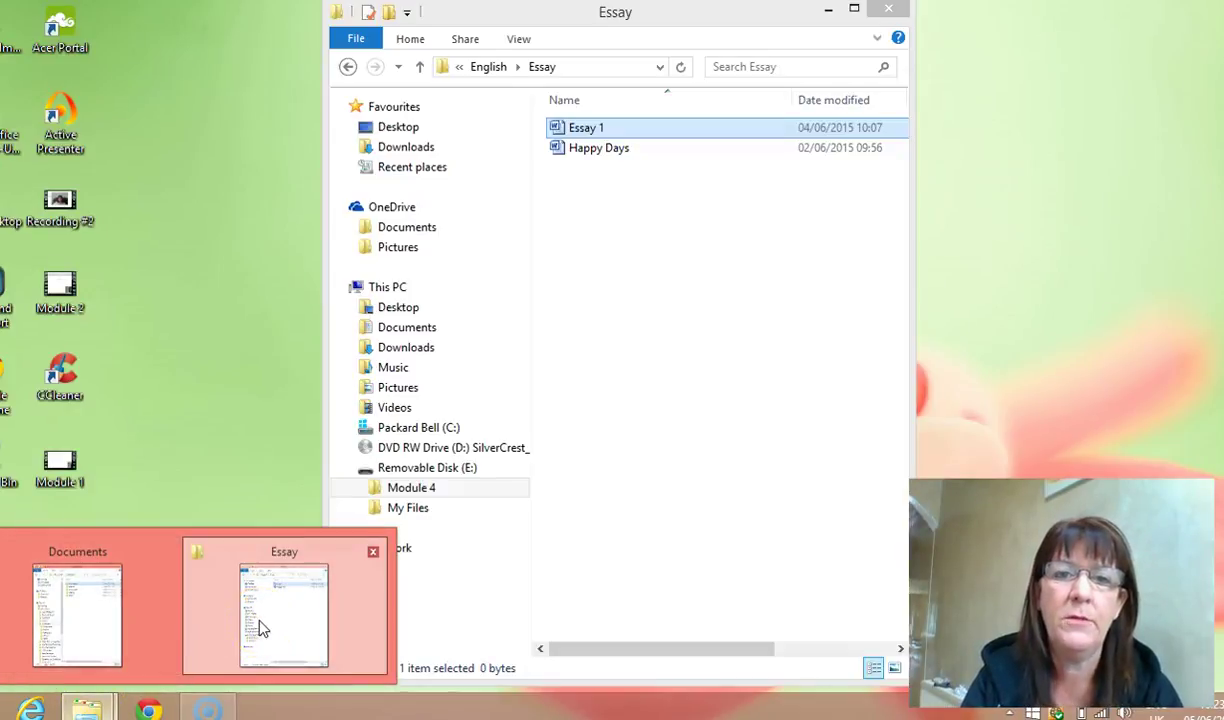
pyautogui.click(258, 627)
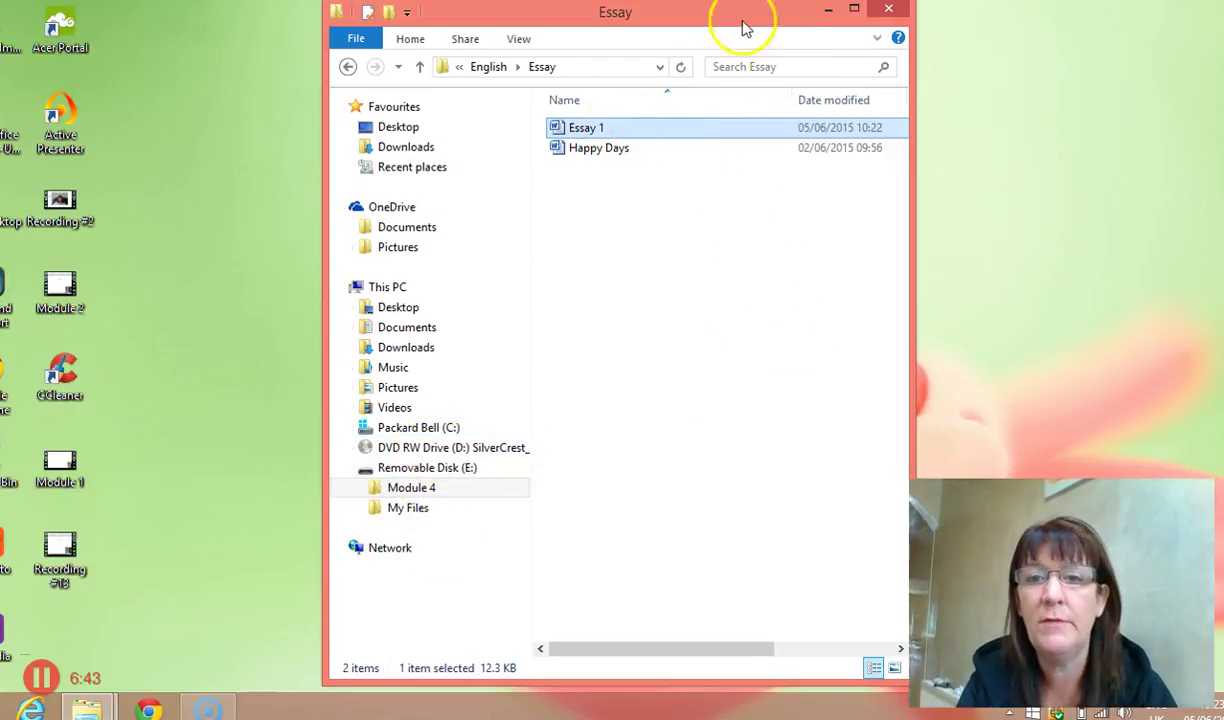
pyautogui.moveTo(721, 21); pyautogui.dragTo(1024, 21)
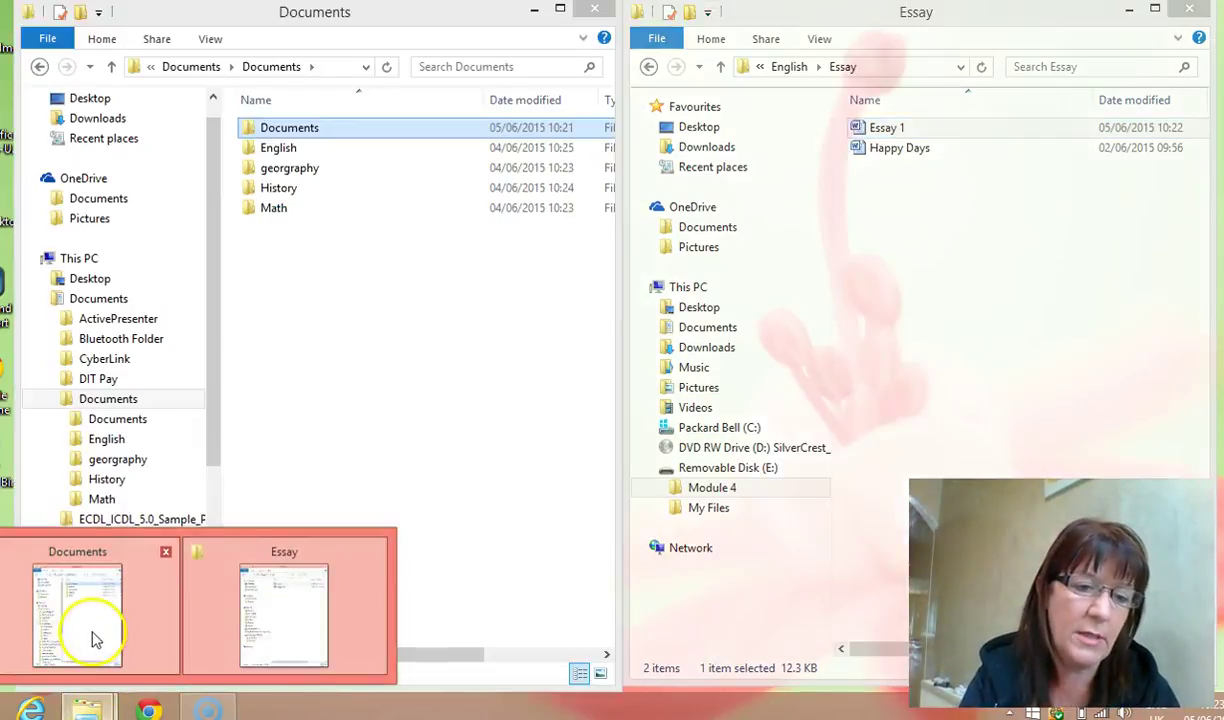
pyautogui.click(95, 640)
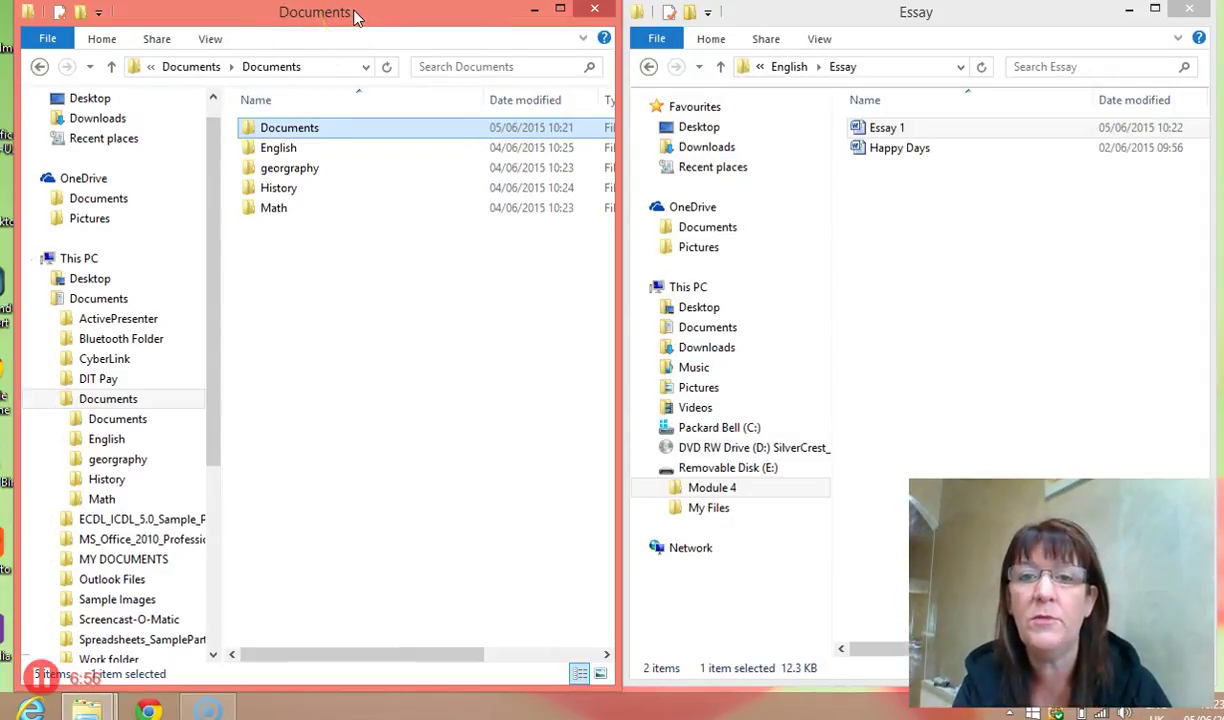
# Open the local English > Essay folder and select the edited Essay 1 on the USB drive.
pyautogui.keyDown('ctrl'); pyautogui.click(399, 148); pyautogui.keyUp('ctrl')
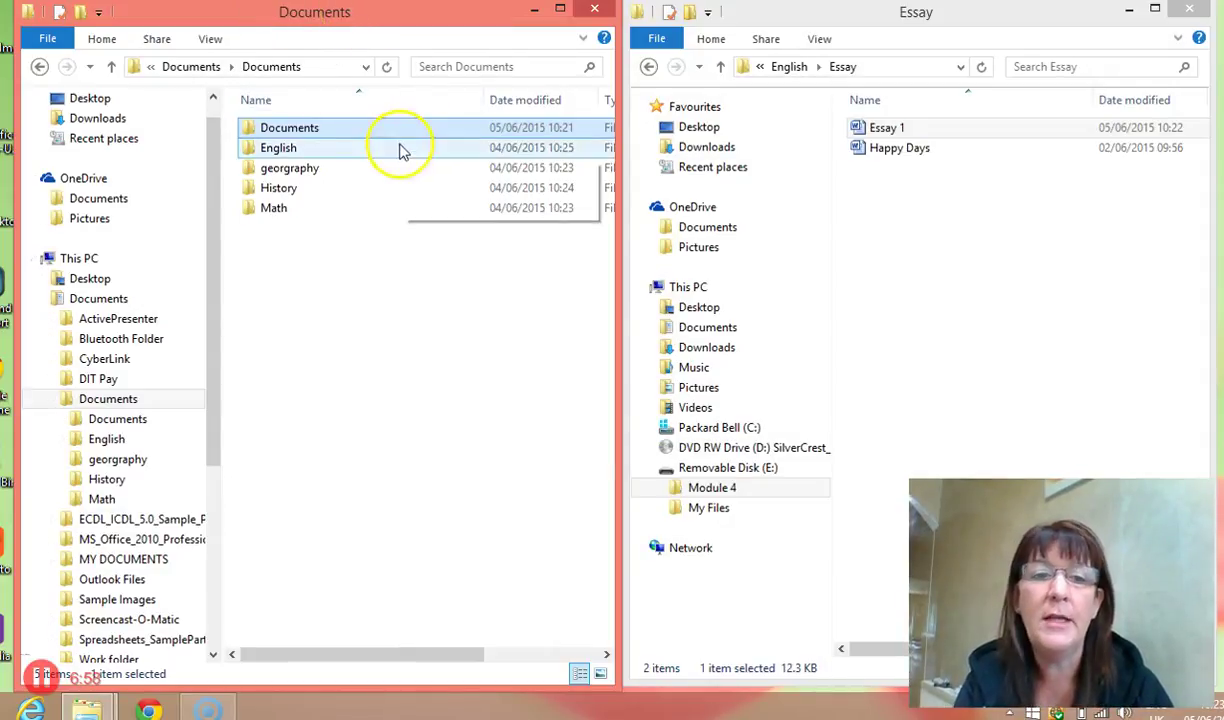
pyautogui.keyDown('ctrl'); pyautogui.click(321, 150); pyautogui.keyUp('ctrl')
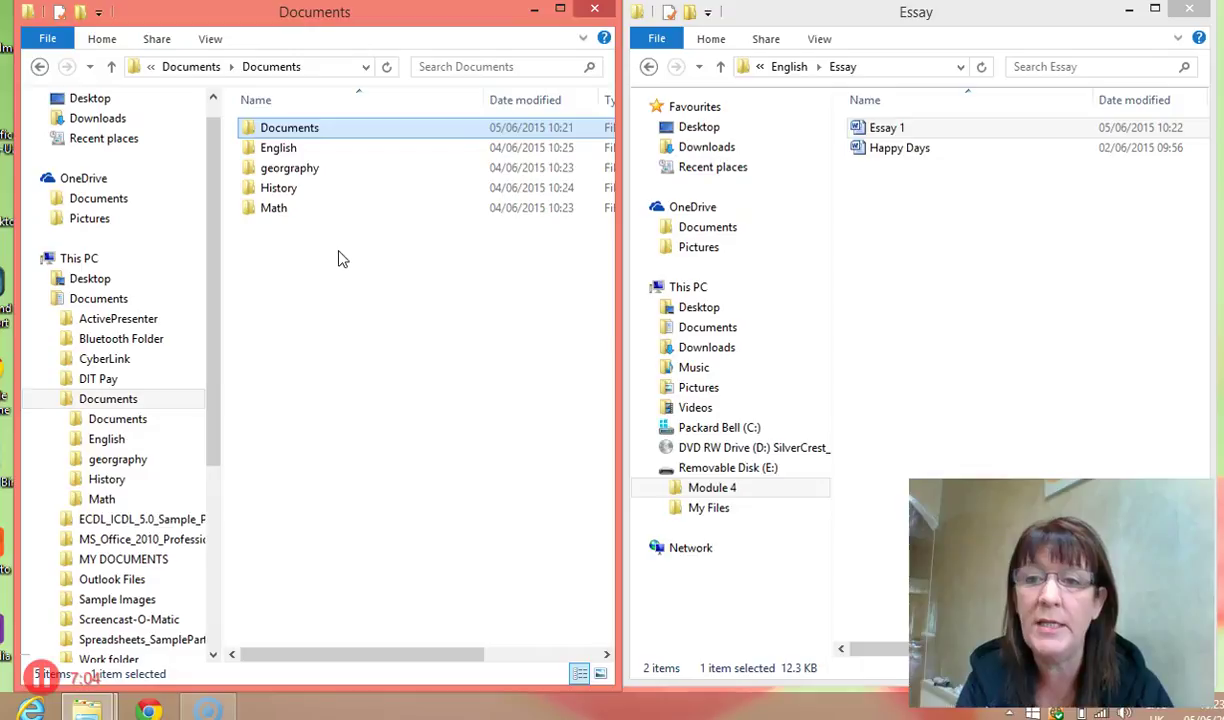
pyautogui.click(902, 129)
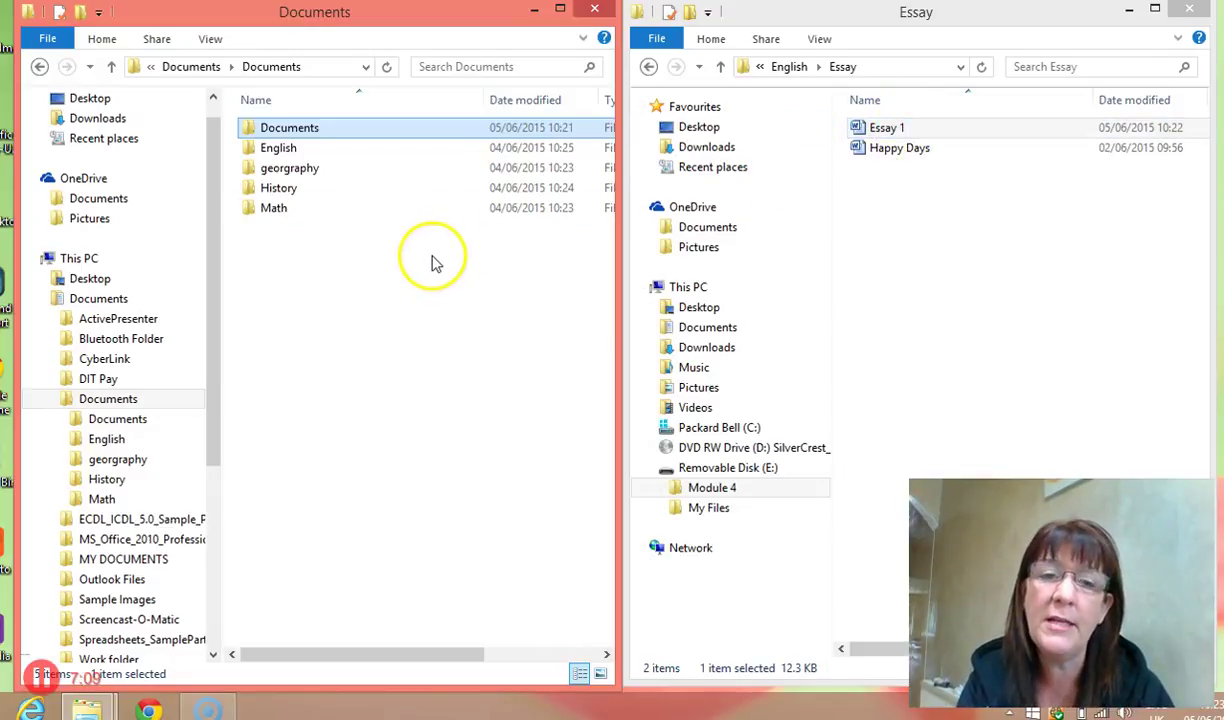
pyautogui.keyDown('ctrl'); pyautogui.click(345, 155); pyautogui.keyUp('ctrl')
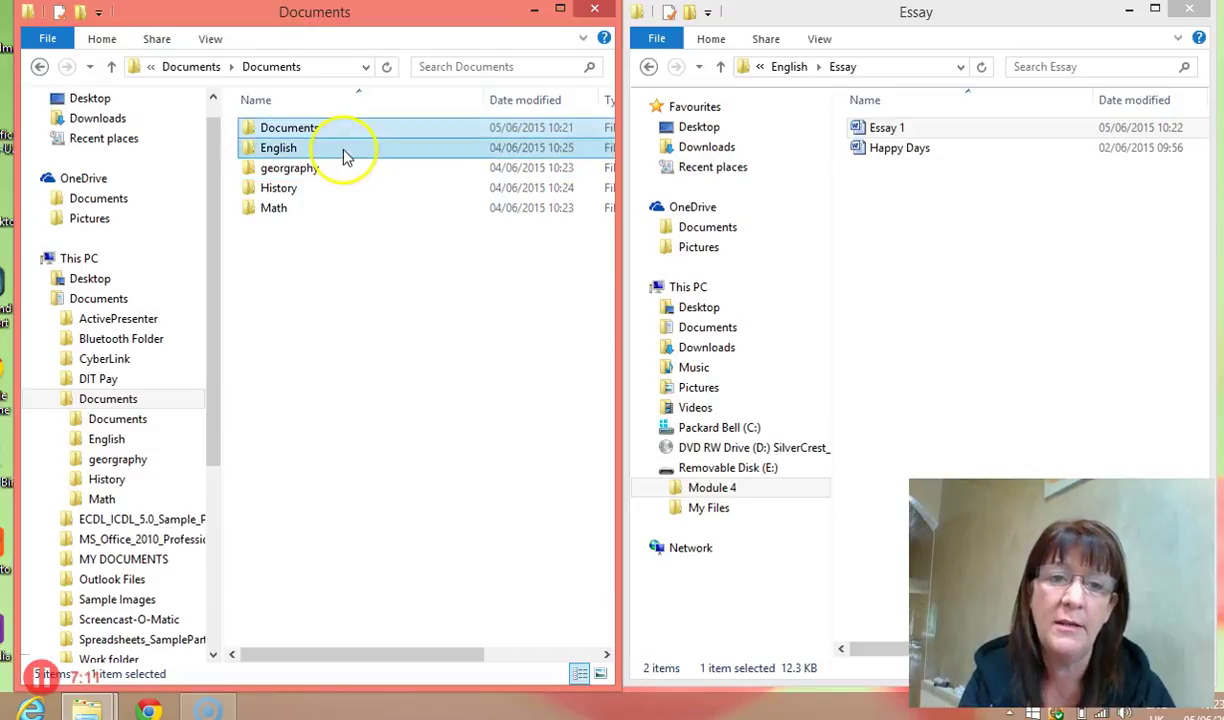
pyautogui.doubleClick(346, 155)
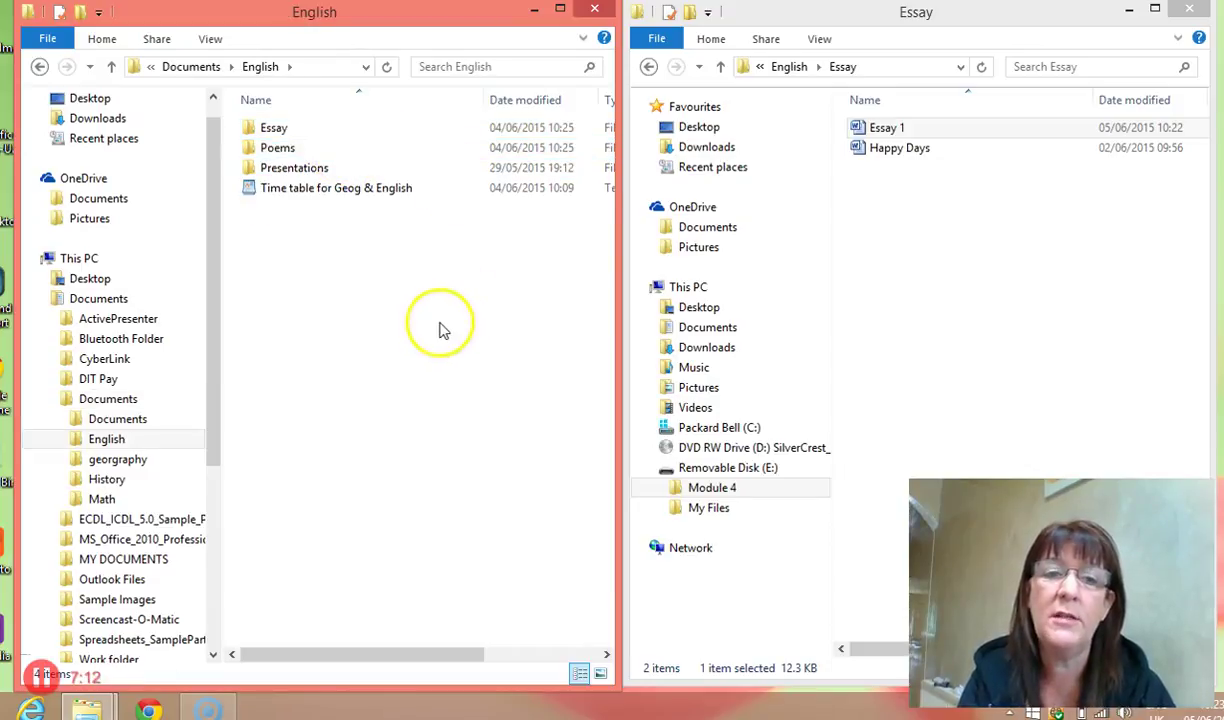
pyautogui.doubleClick(307, 130)
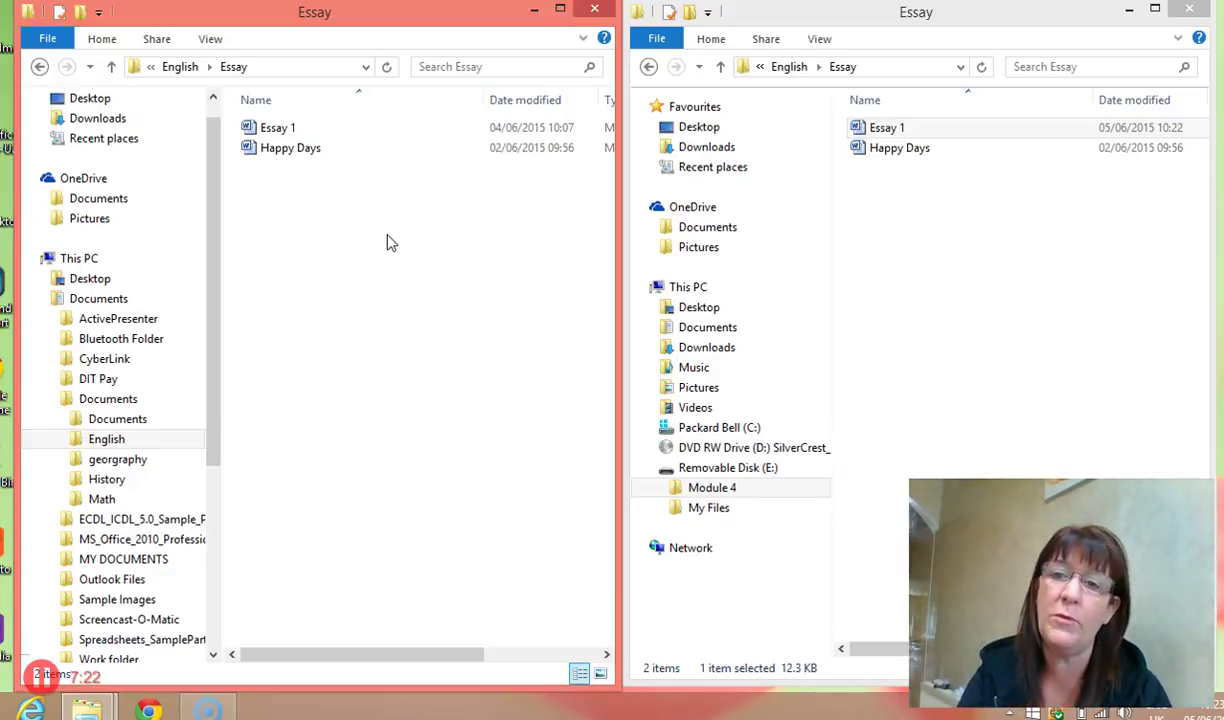
pyautogui.click(885, 128)
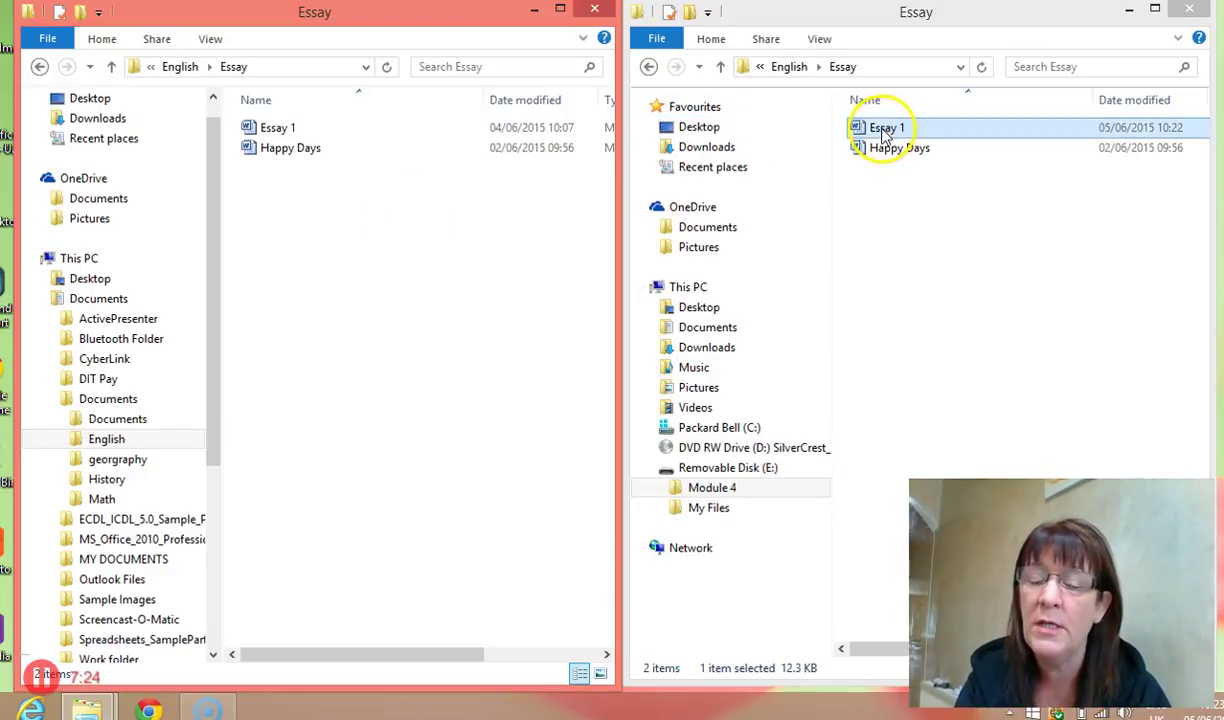
# Copy the USB Essay 1 over the older local Essay 1, then close Word after checking it.
pyautogui.moveTo(882, 135); pyautogui.dragTo(292, 126)
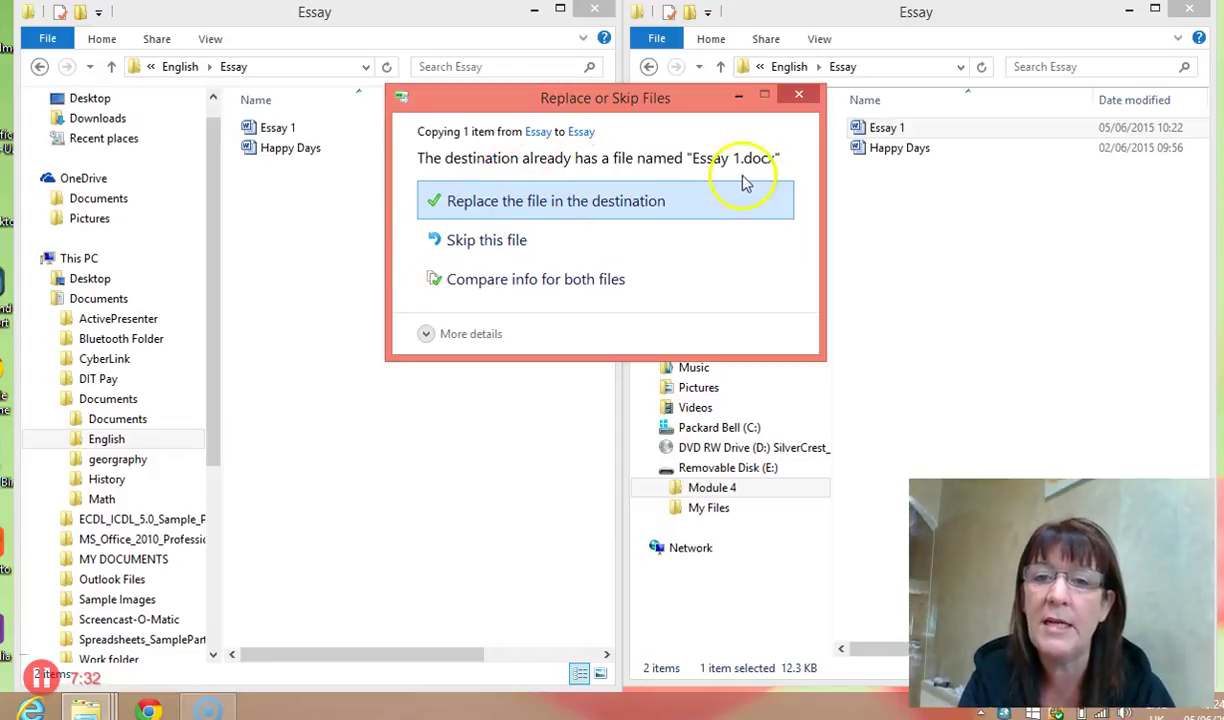
pyautogui.click(638, 203)
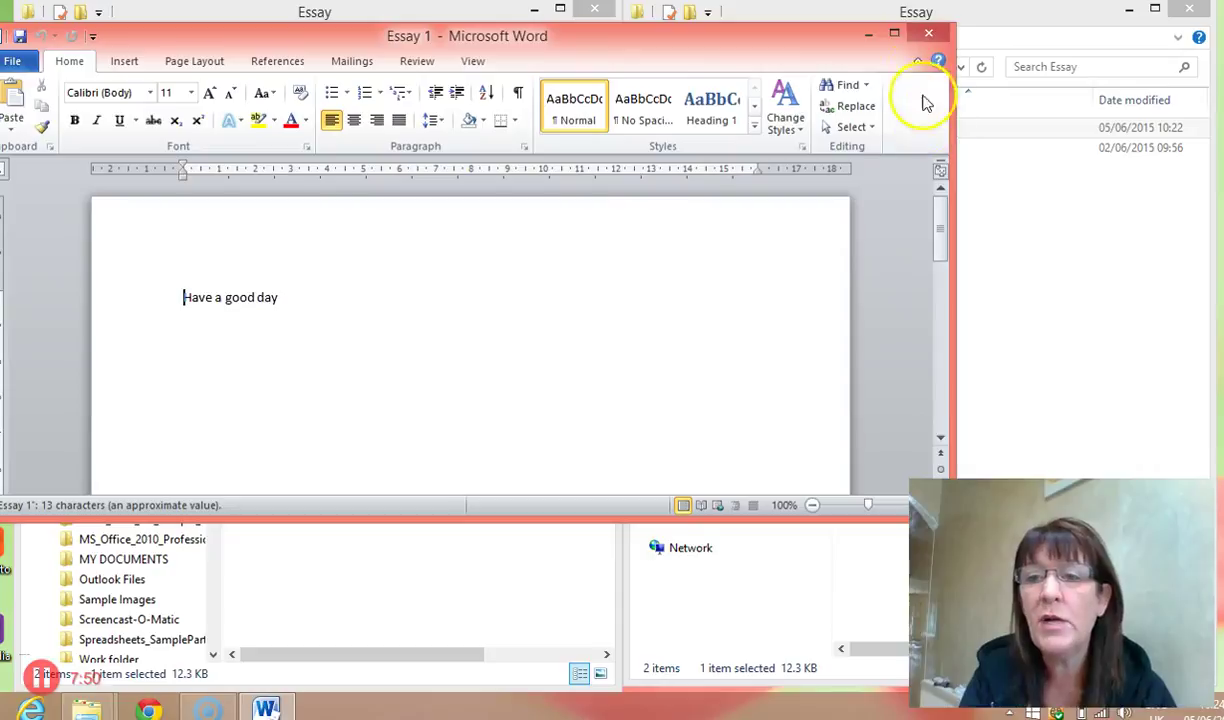
pyautogui.click(928, 33)
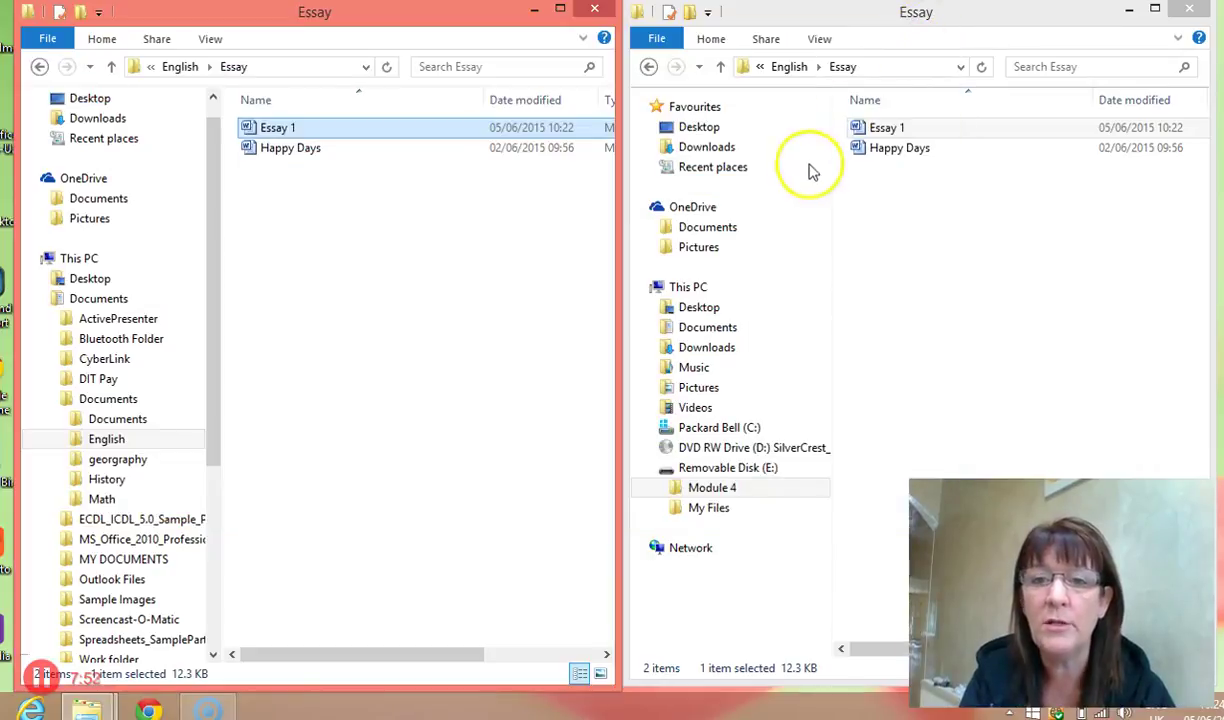